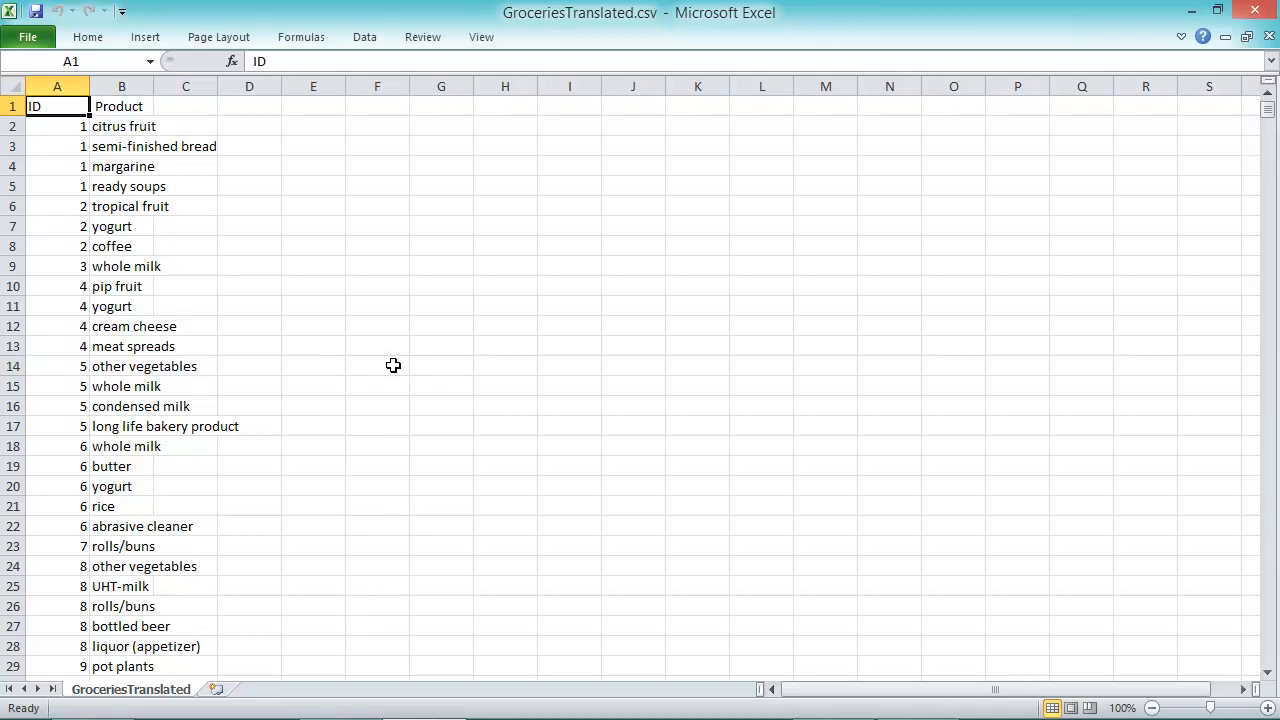
Inspect the transaction data, checking the first ID/product pairs and the last row.
{"action": "left_click_drag", "start_coordinate": [53, 124], "coordinate": [135, 190]}
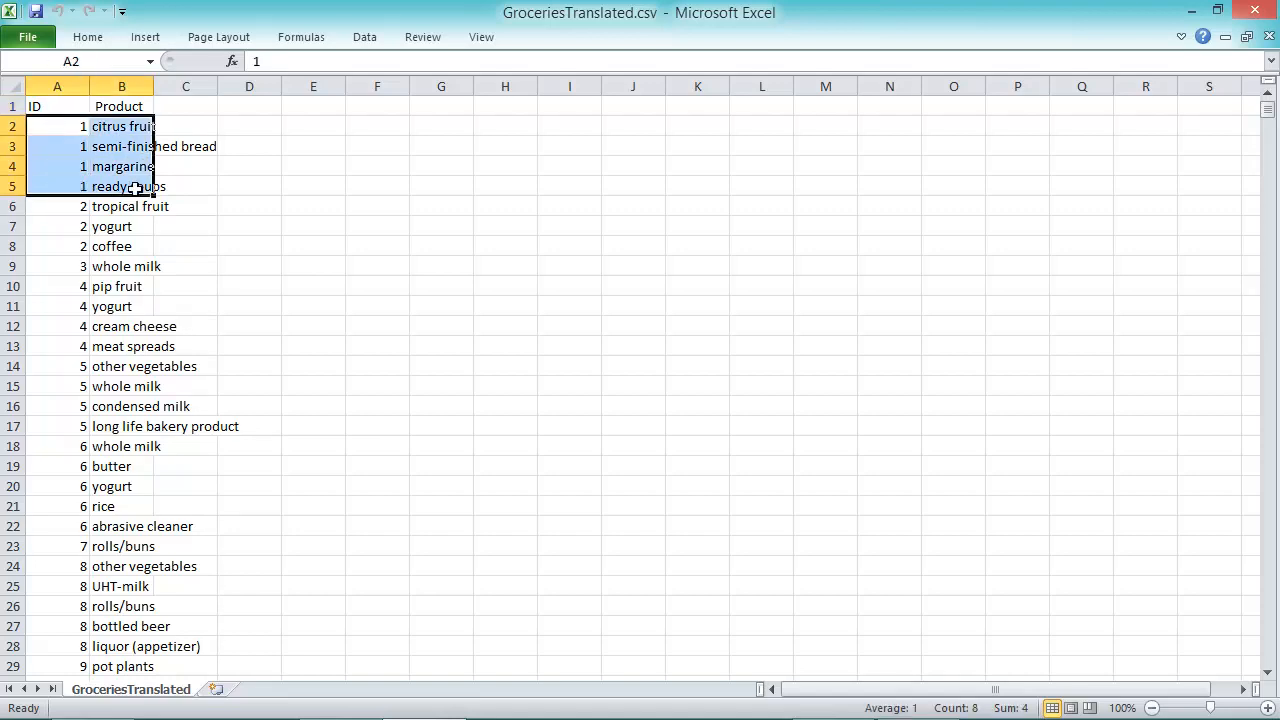
{"action": "left_click", "coordinate": [121, 127]}
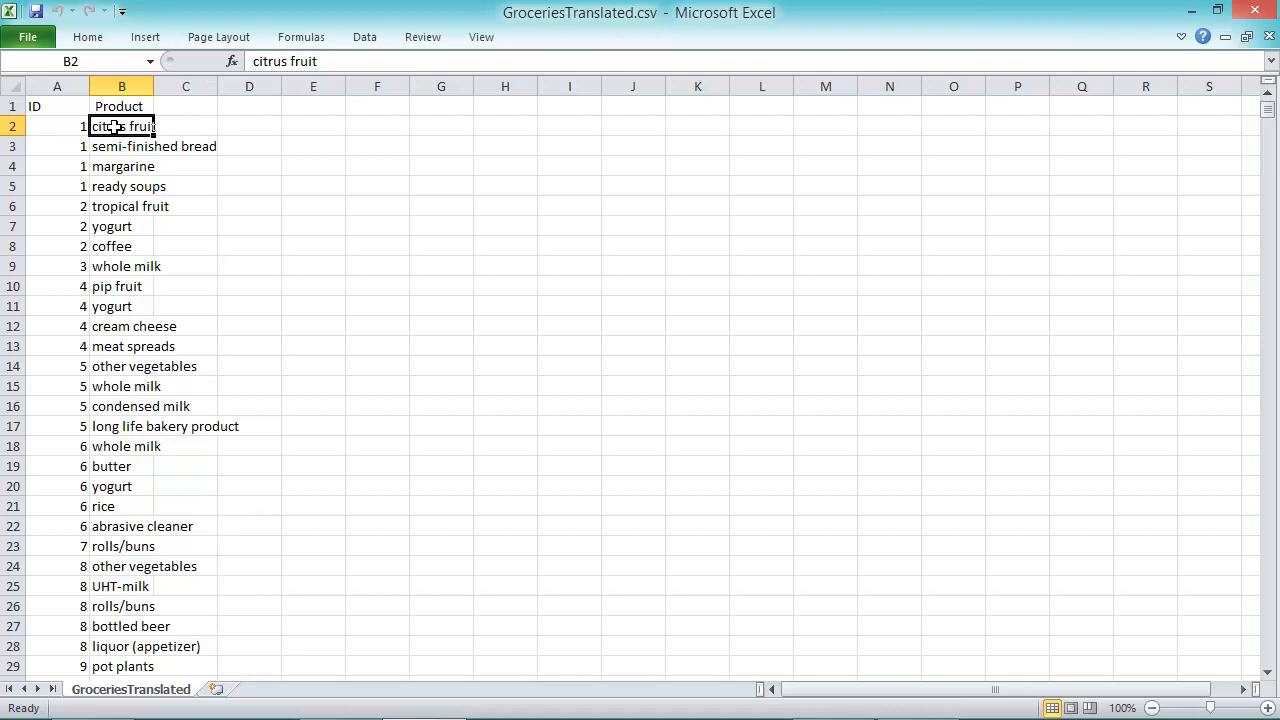
{"action": "left_click_drag", "start_coordinate": [66, 127], "coordinate": [121, 131]}
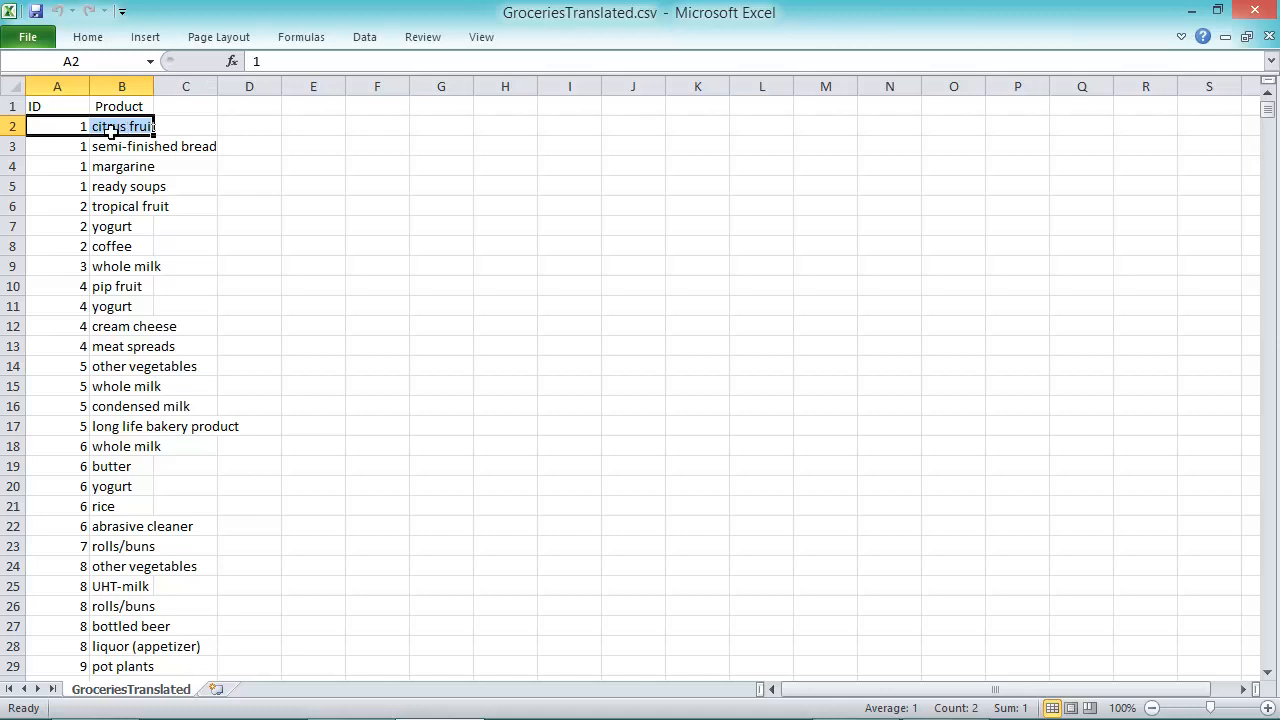
{"action": "left_click", "coordinate": [84, 210]}
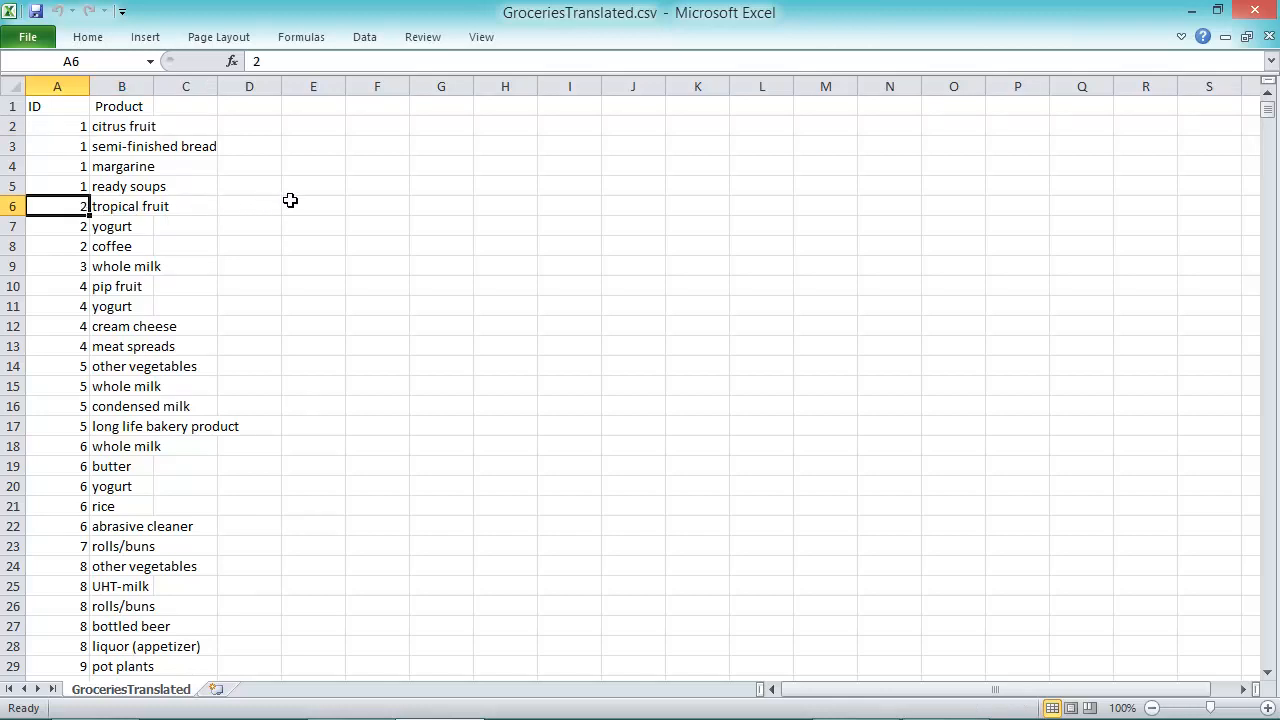
{"action": "key", "text": "ctrl+Down"}
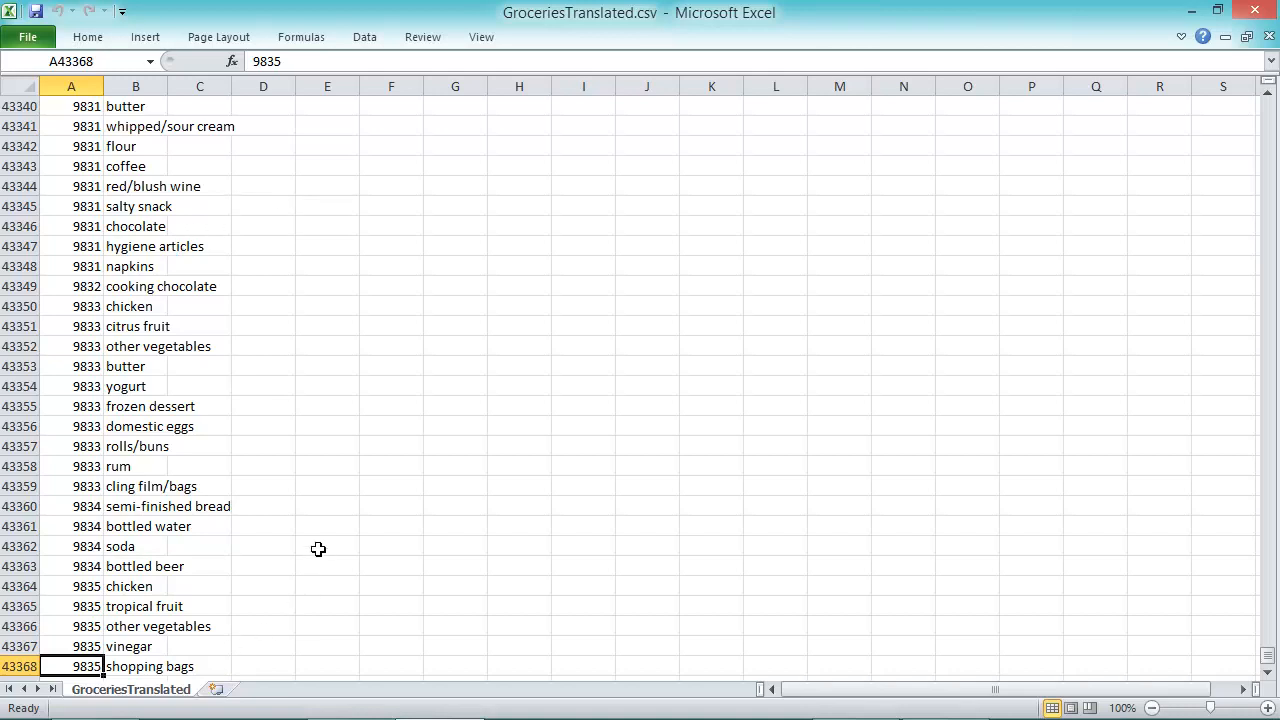
{"action": "key", "text": "ctrl+Home"}
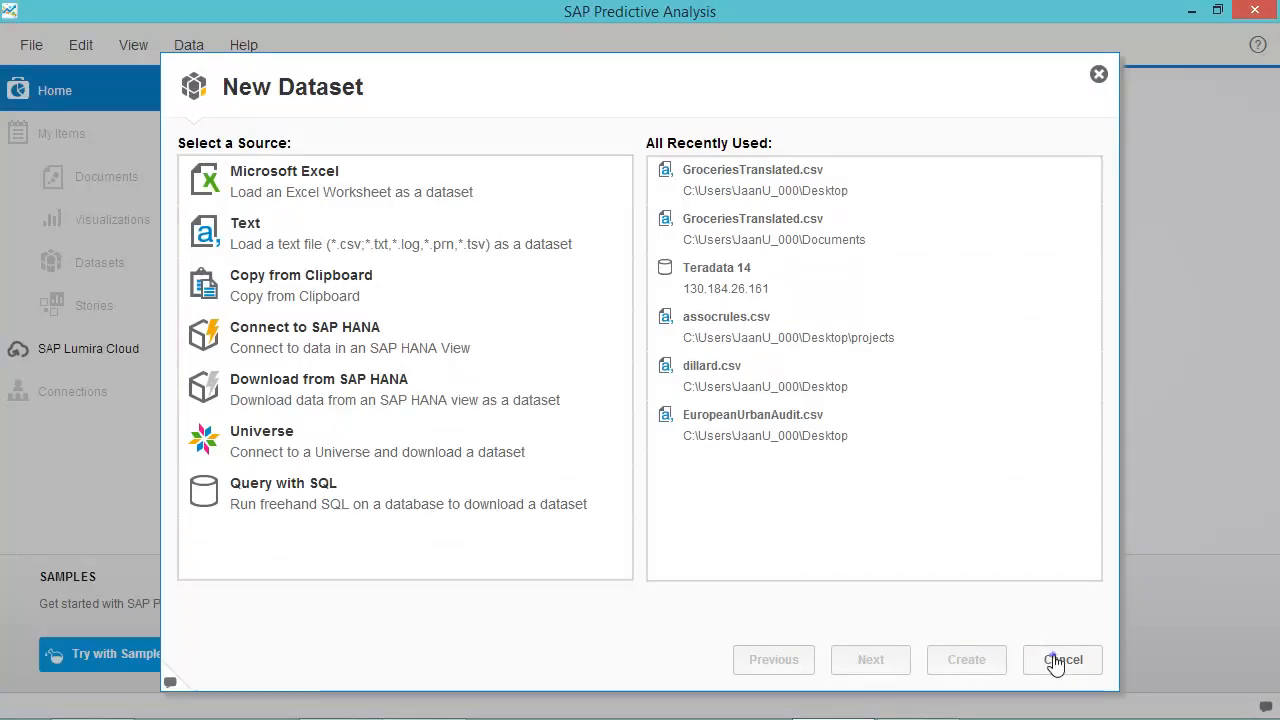
Start a new dataset with a Text file as its source and continue to the file browser.
{"action": "left_click", "coordinate": [1060, 660]}
{"action": "left_click", "coordinate": [31, 48]}
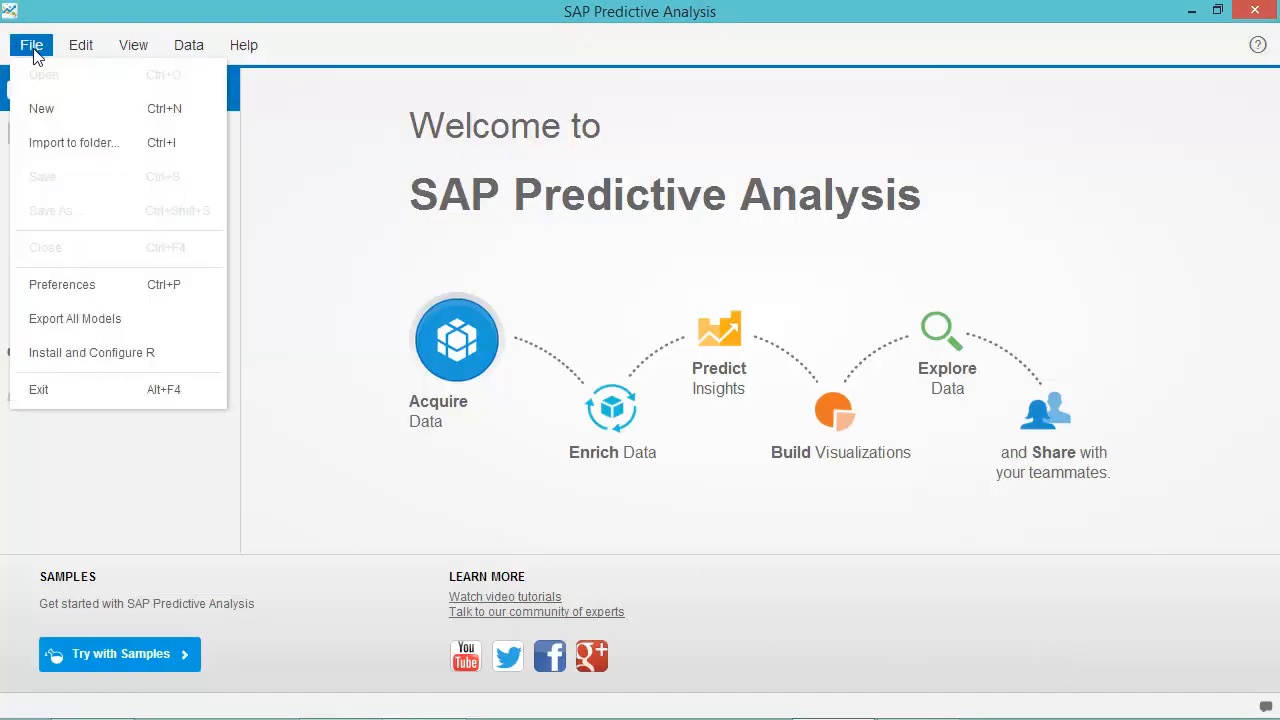
{"action": "left_click", "coordinate": [52, 108]}
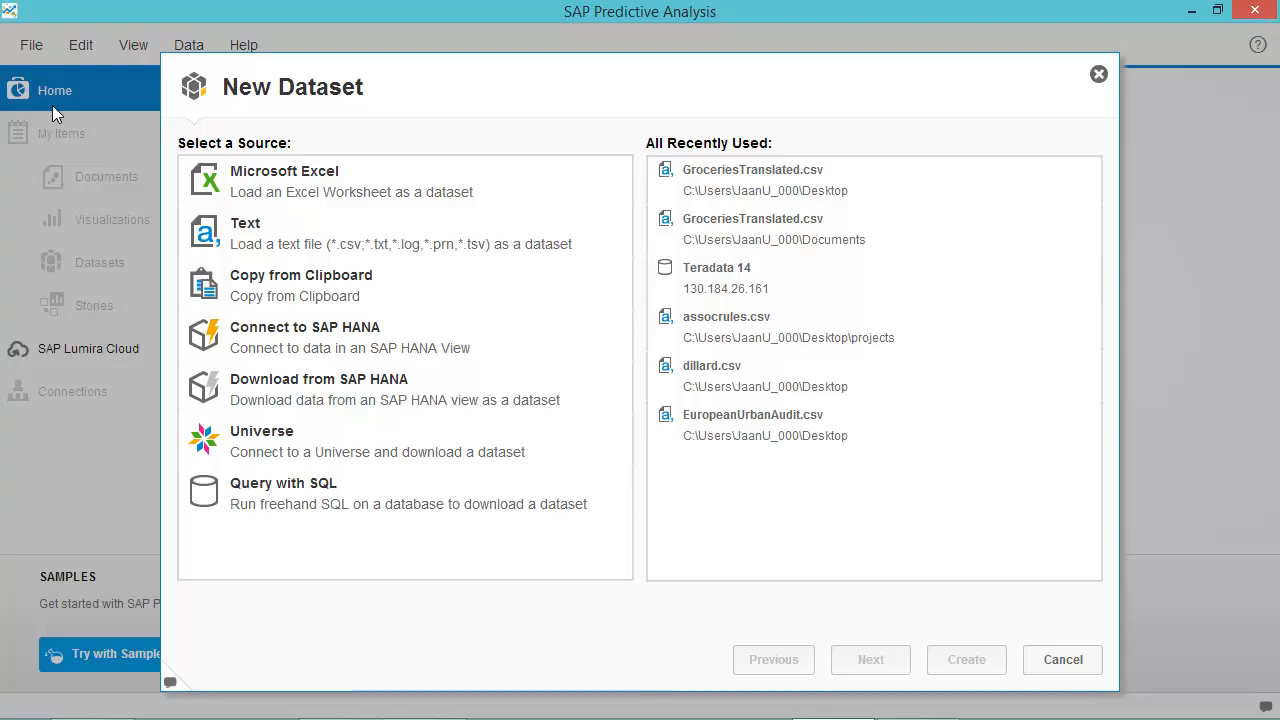
{"action": "left_click", "coordinate": [307, 244]}
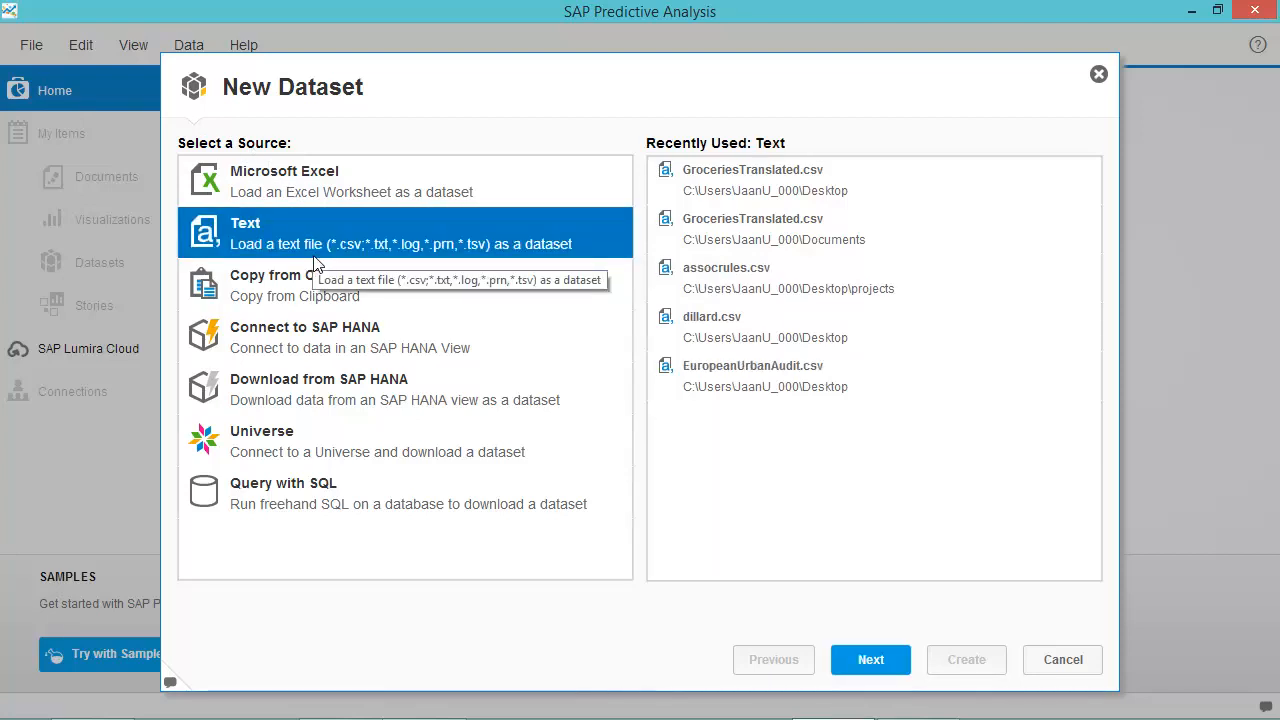
{"action": "left_click", "coordinate": [313, 490]}
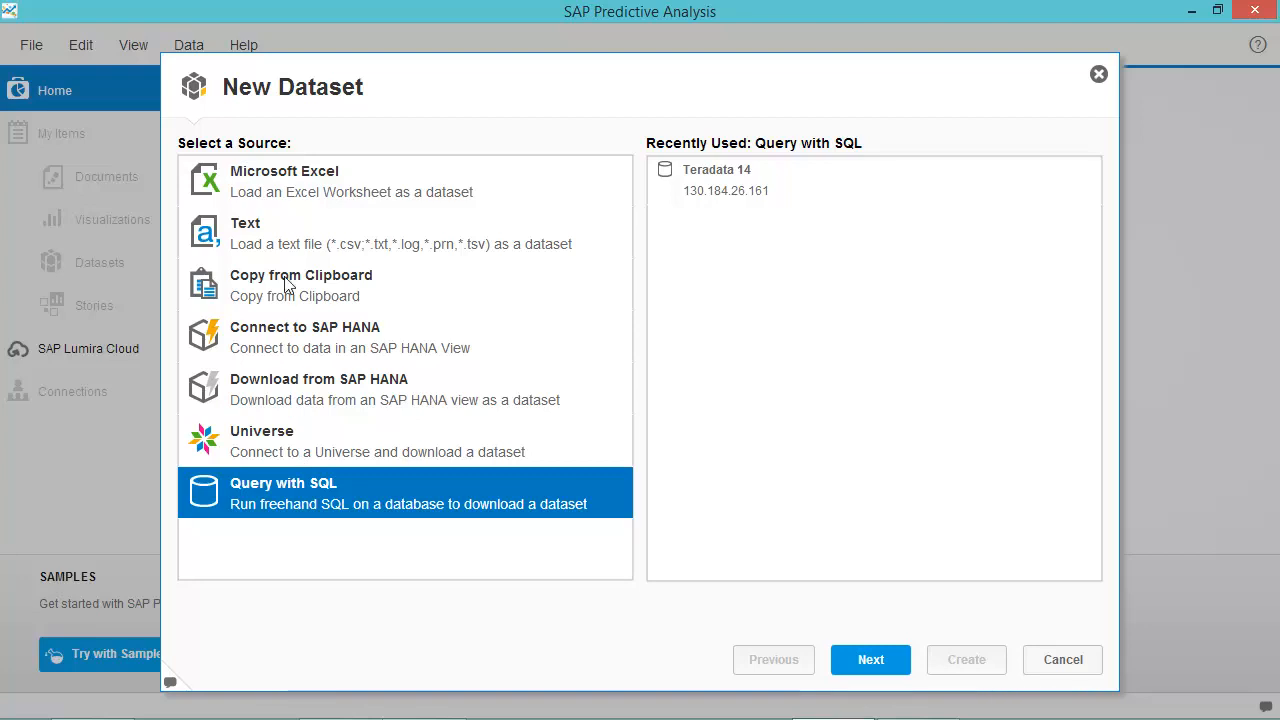
{"action": "left_click", "coordinate": [286, 243]}
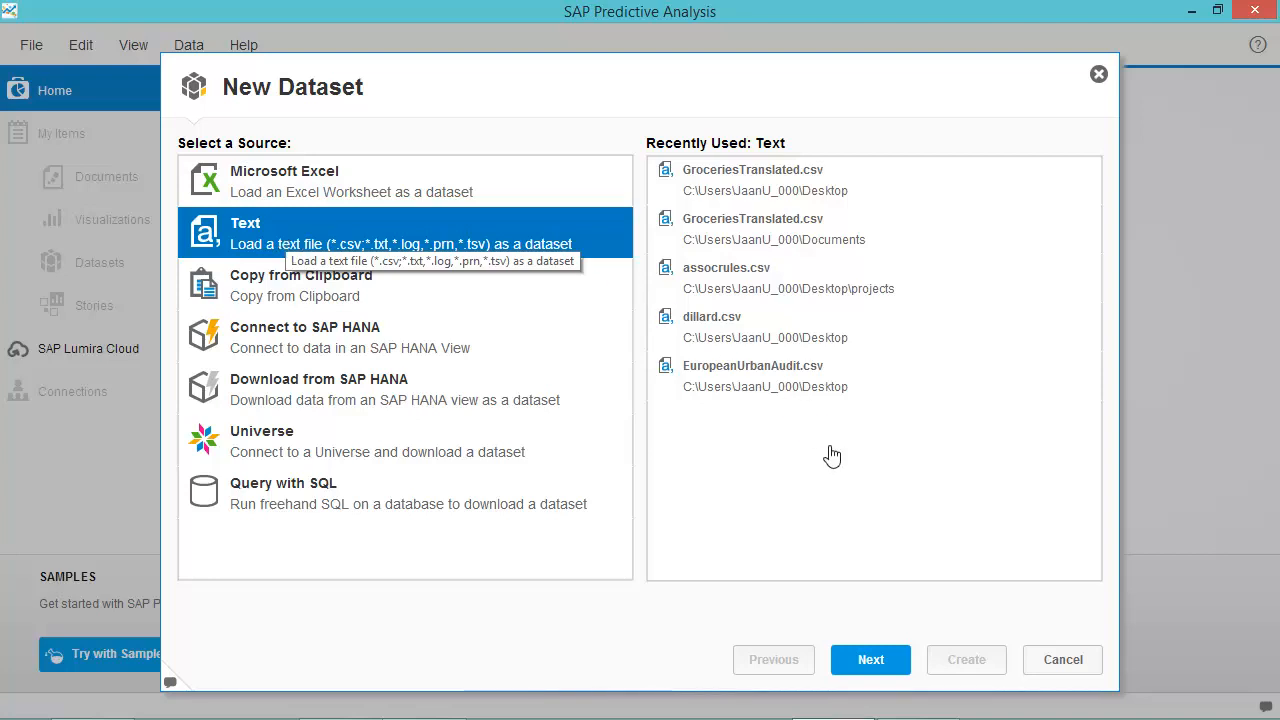
{"action": "left_click", "coordinate": [880, 662]}
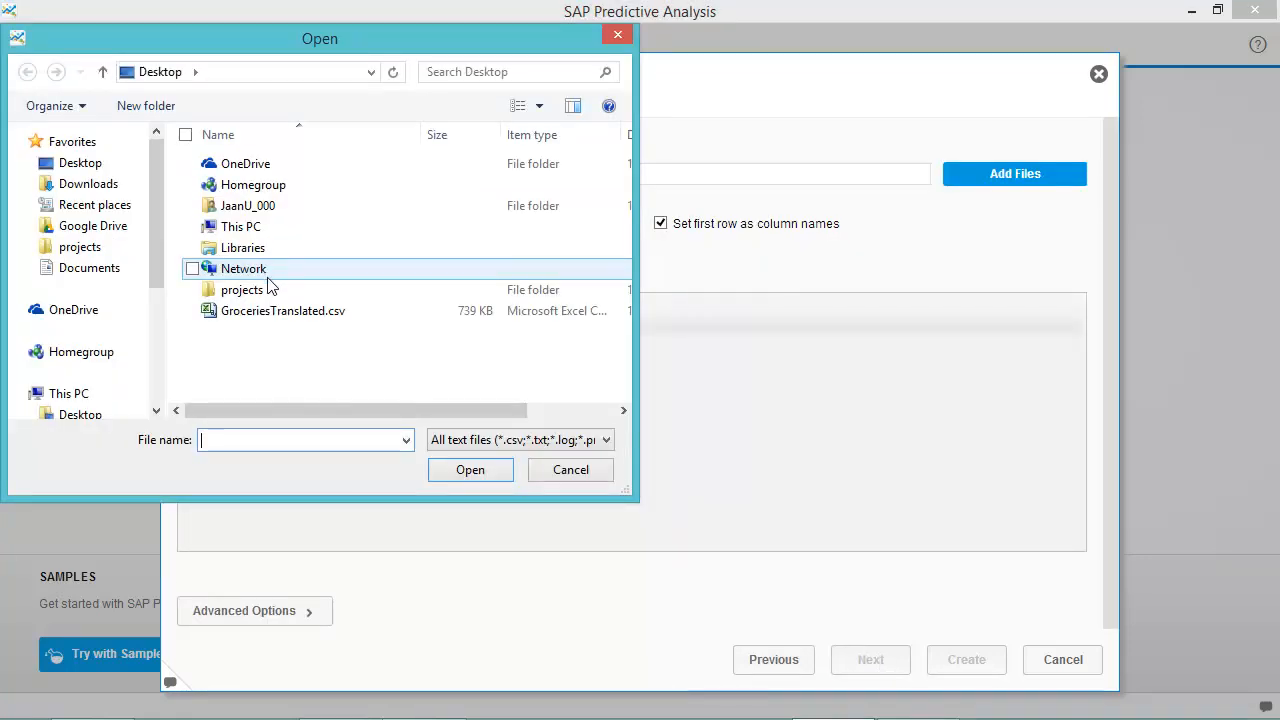
Create a dataset from GroceriesTranslated.csv on the Desktop, keeping Comma as the separator.
{"action": "double_click", "coordinate": [268, 312]}
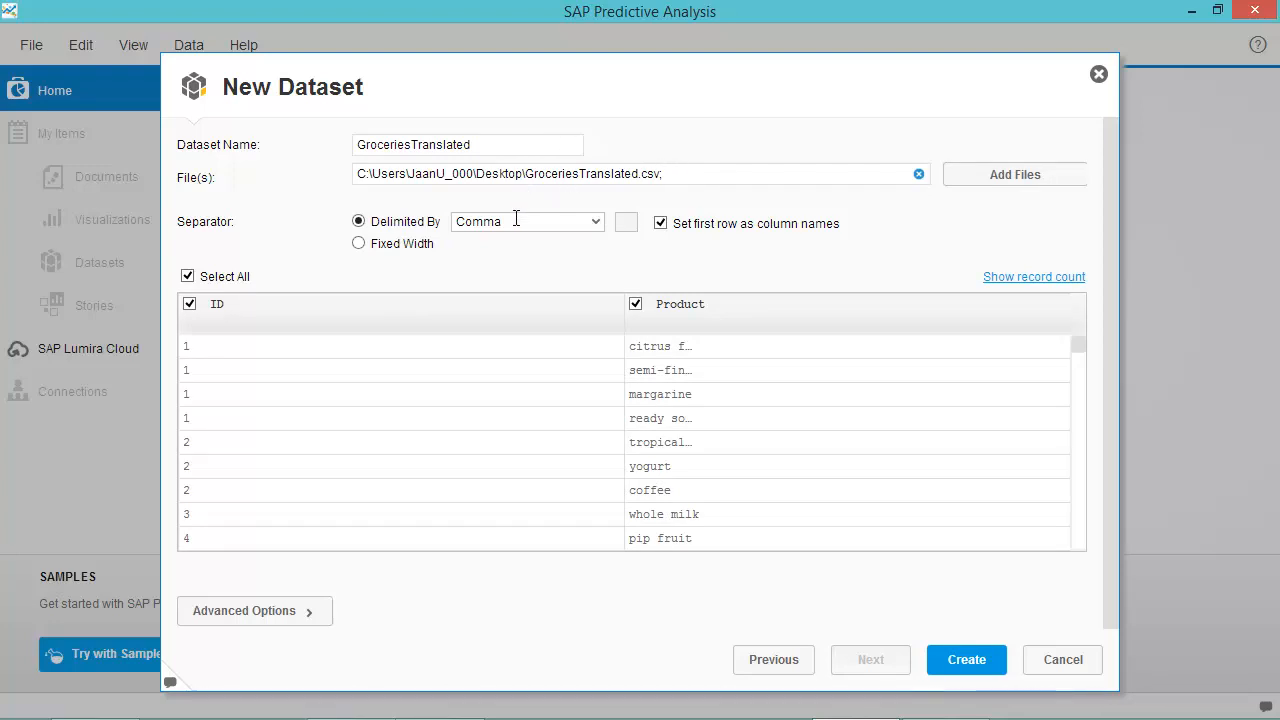
{"action": "left_click", "coordinate": [516, 221]}
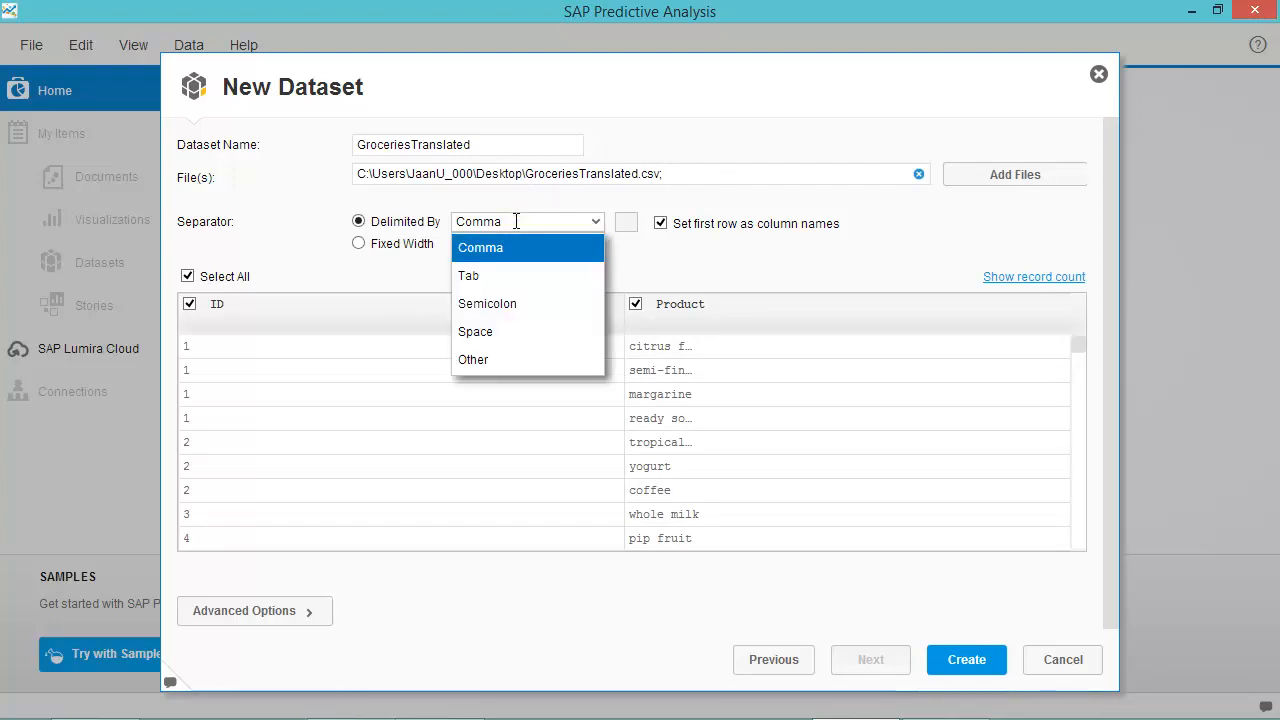
{"action": "left_click", "coordinate": [516, 221]}
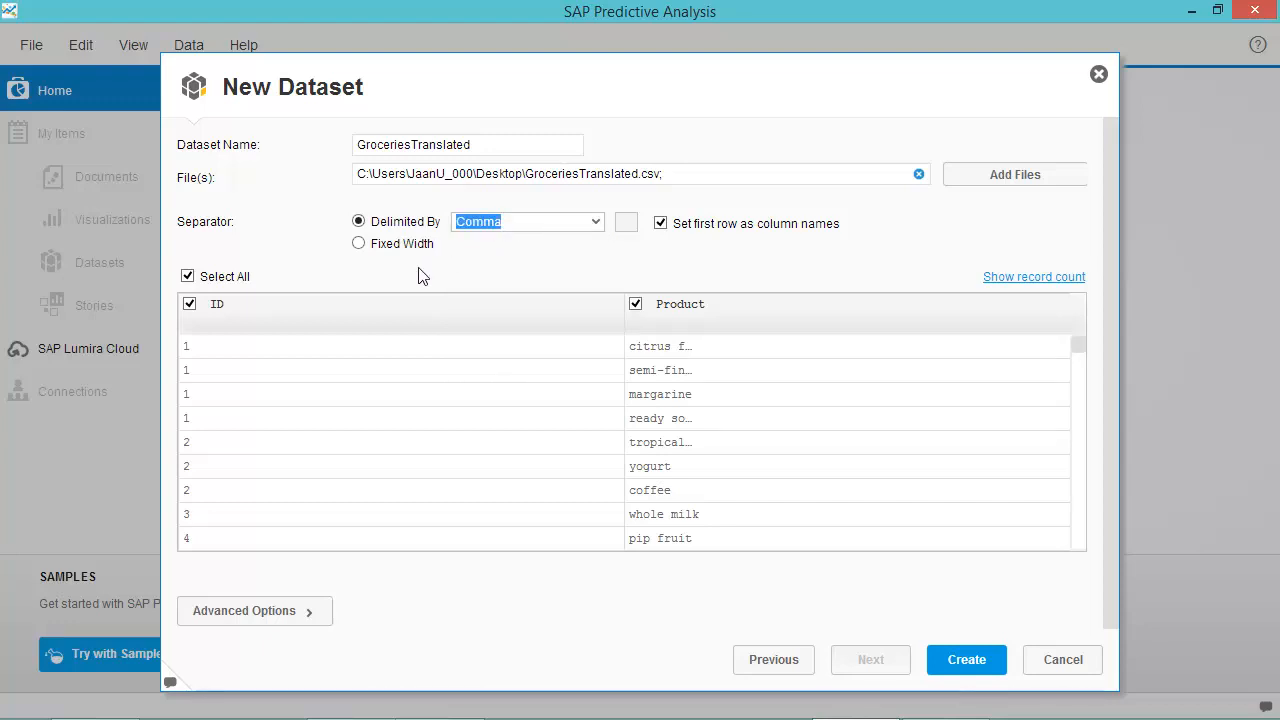
{"action": "left_click", "coordinate": [400, 352]}
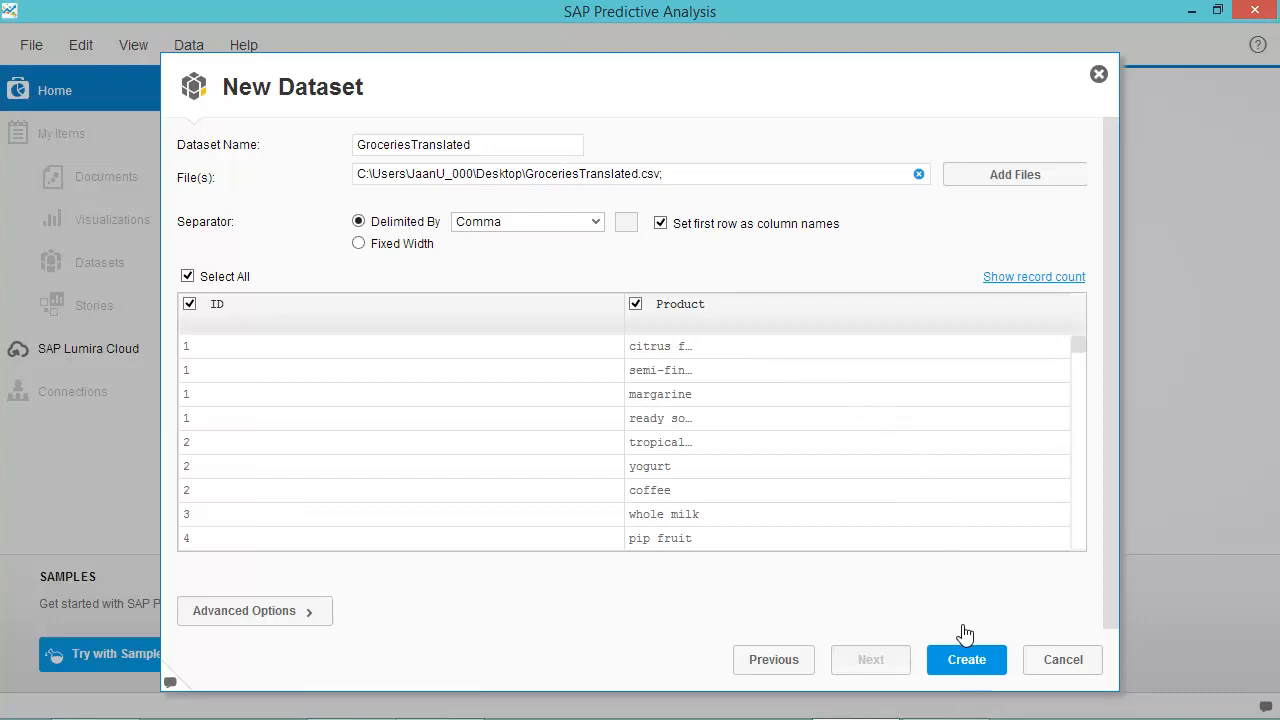
{"action": "left_click", "coordinate": [966, 662]}
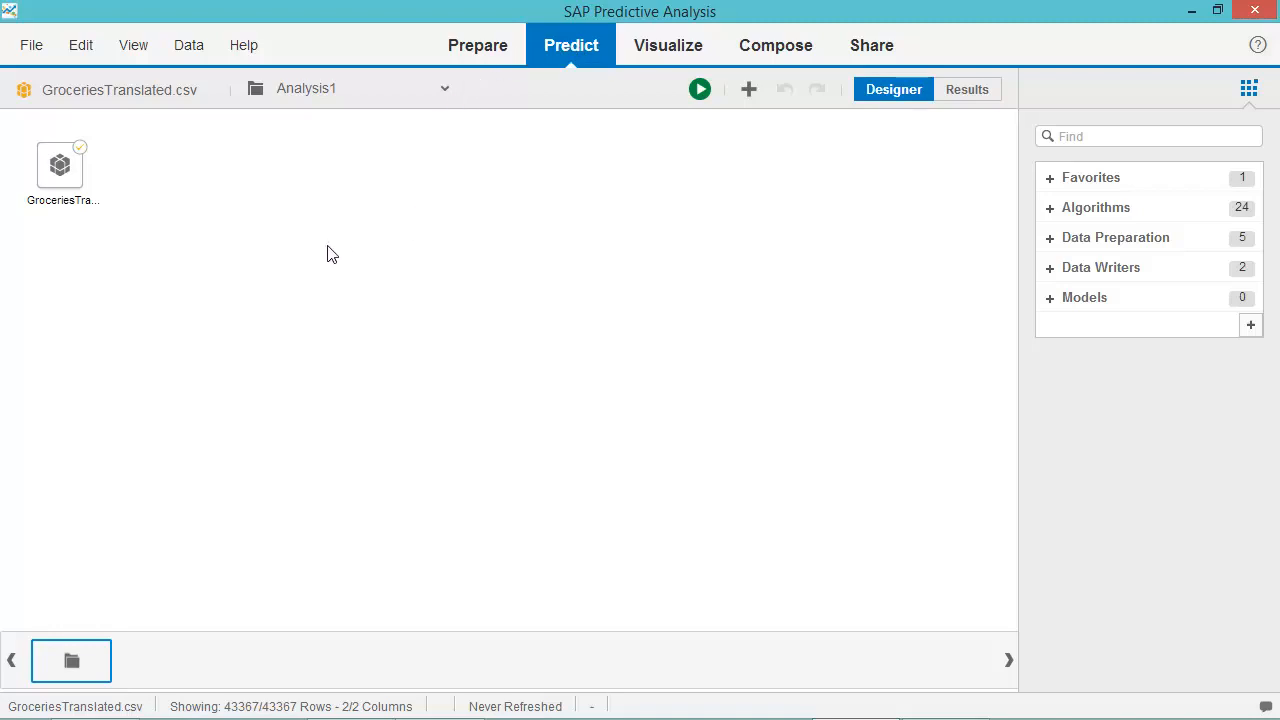
Add an R-Apriori algorithm after the GroceriesTranslated dataset and open its settings.
{"action": "left_click", "coordinate": [66, 168]}
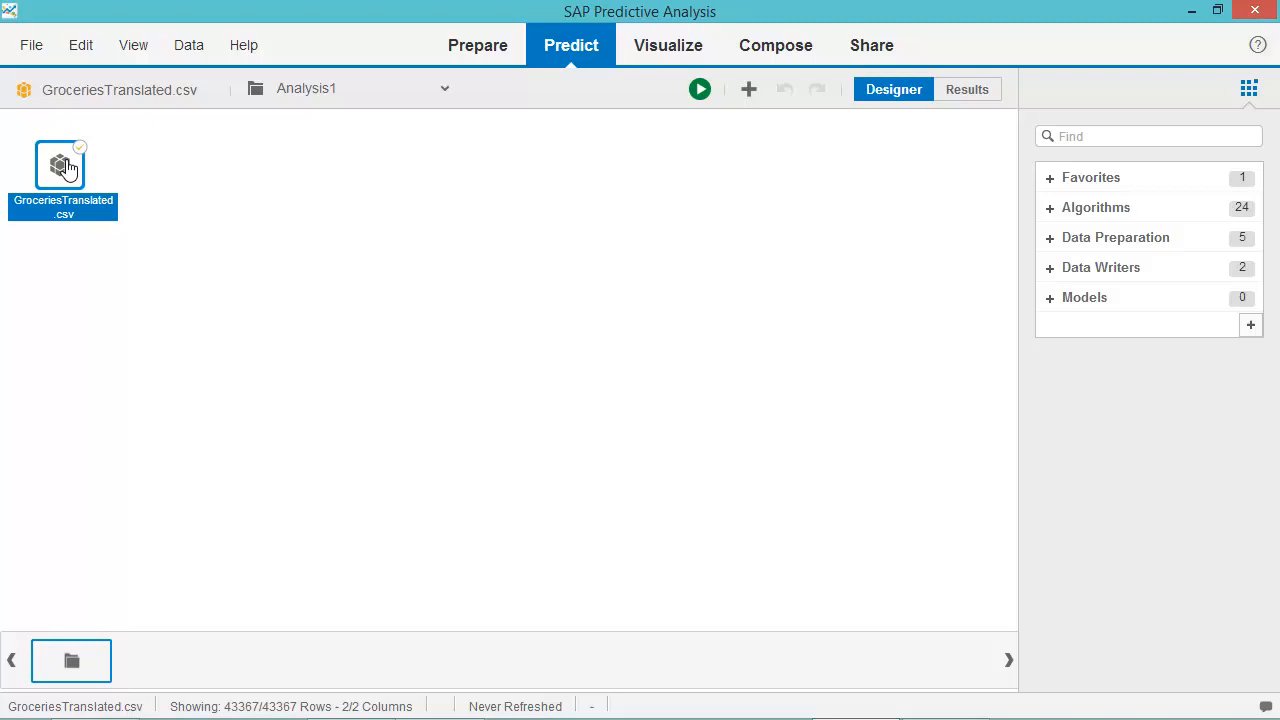
{"action": "left_click", "coordinate": [1051, 208]}
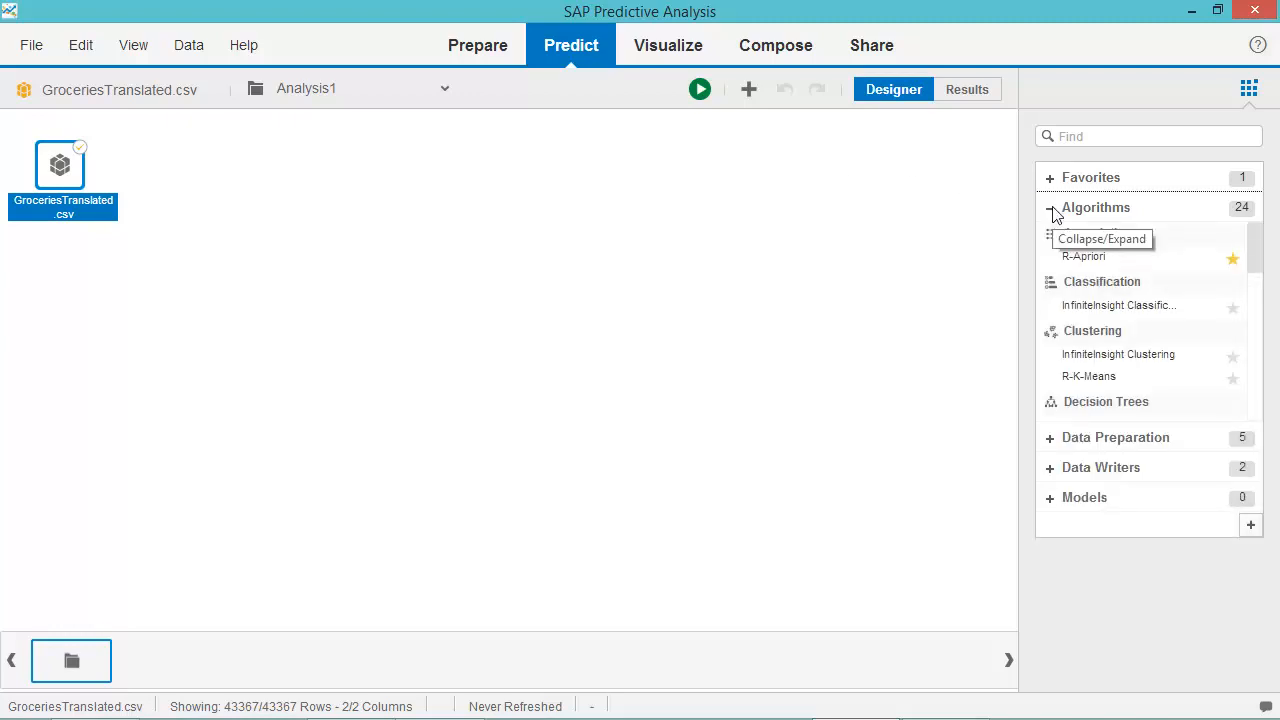
{"action": "double_click", "coordinate": [1093, 263]}
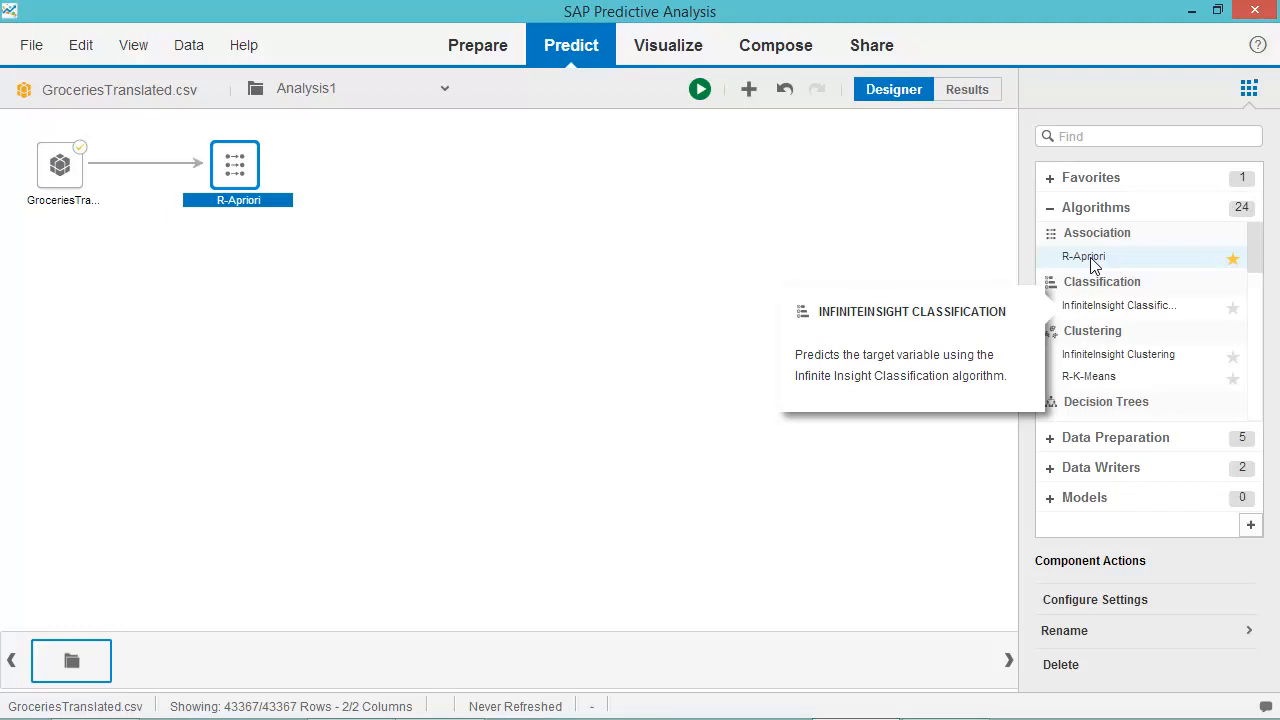
{"action": "right_click", "coordinate": [247, 181]}
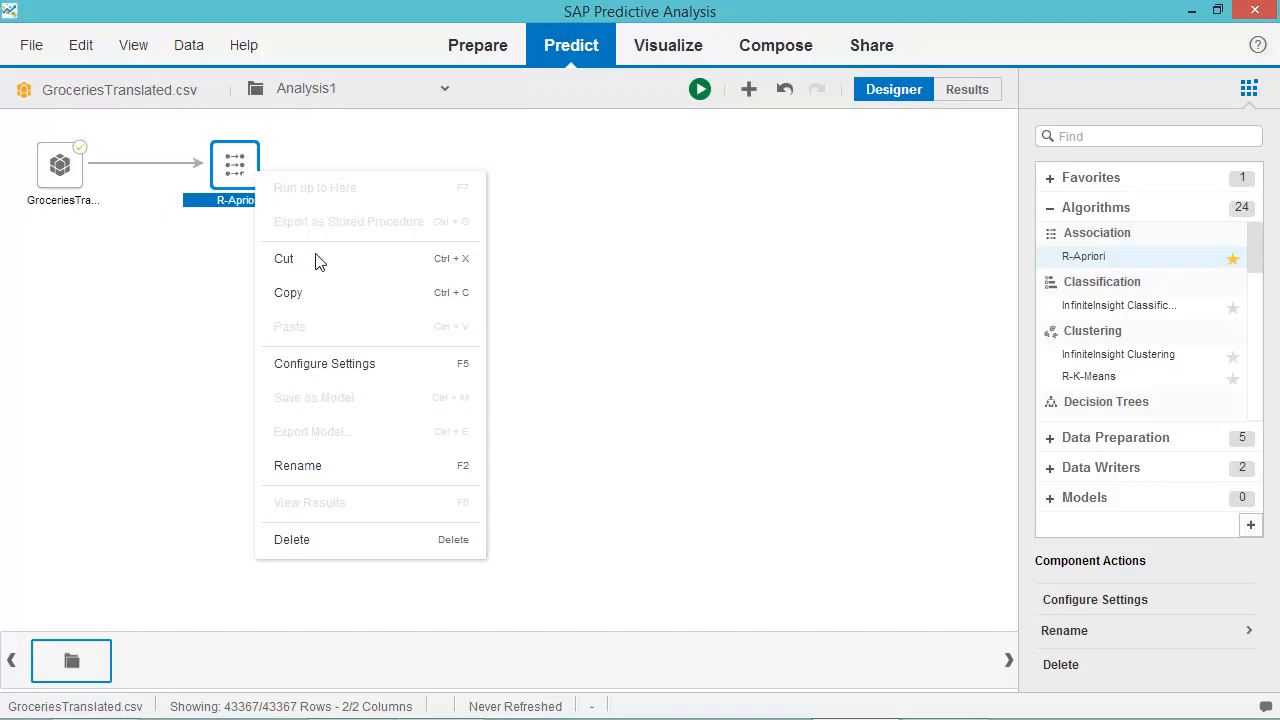
{"action": "left_click", "coordinate": [329, 368]}
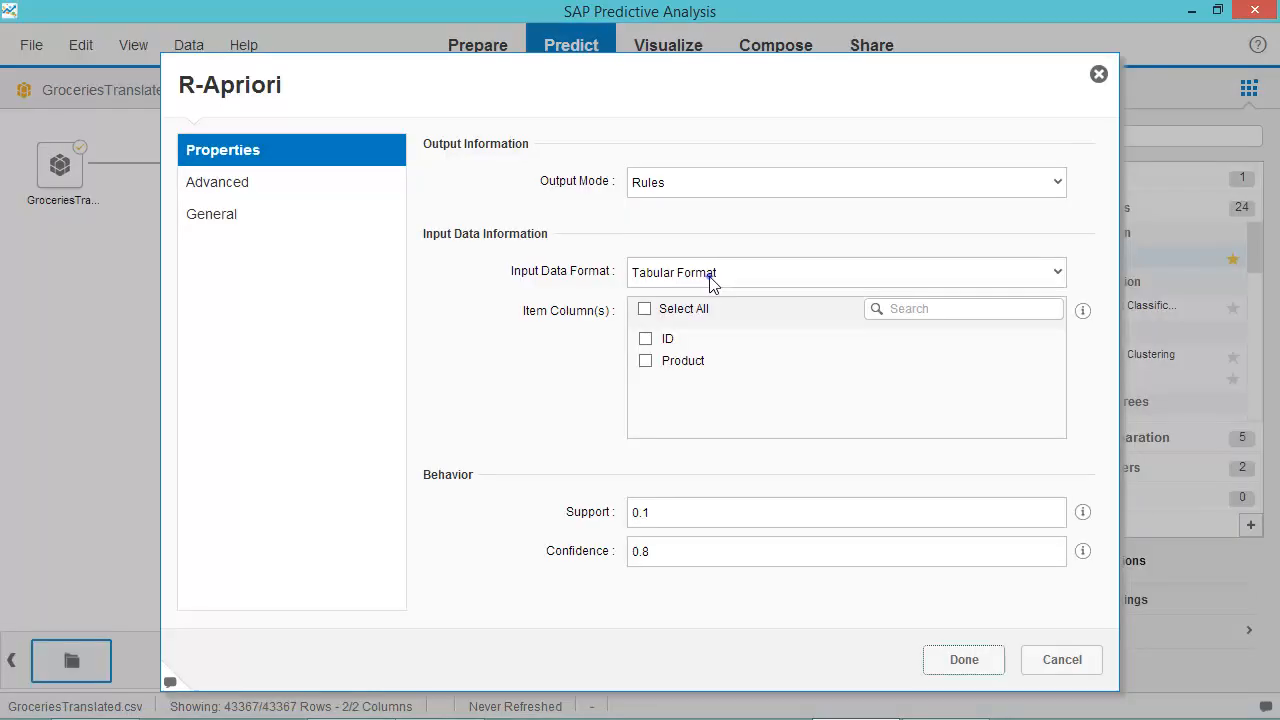
{"action": "left_click", "coordinate": [712, 282]}
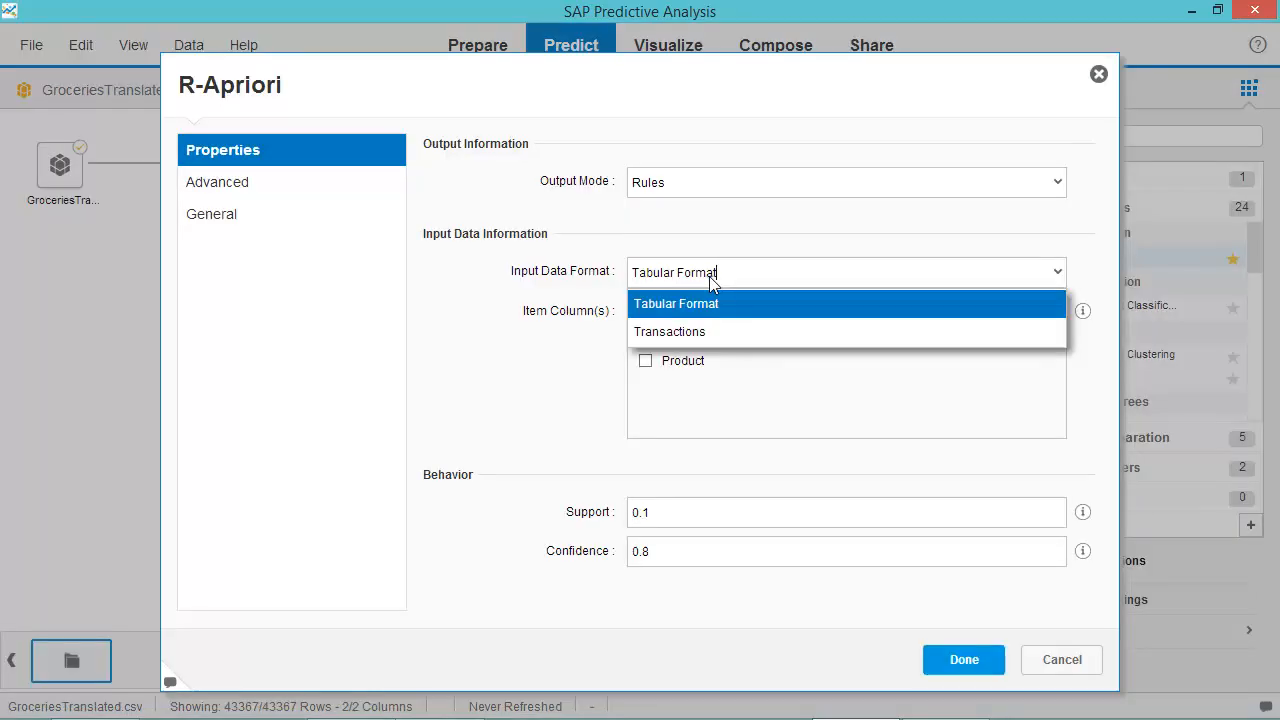
Configure R-Apriori: Transactions input, Product items, ID transactions, Rules output, support 0.001, confidence 0.5.
{"action": "left_click", "coordinate": [707, 333]}
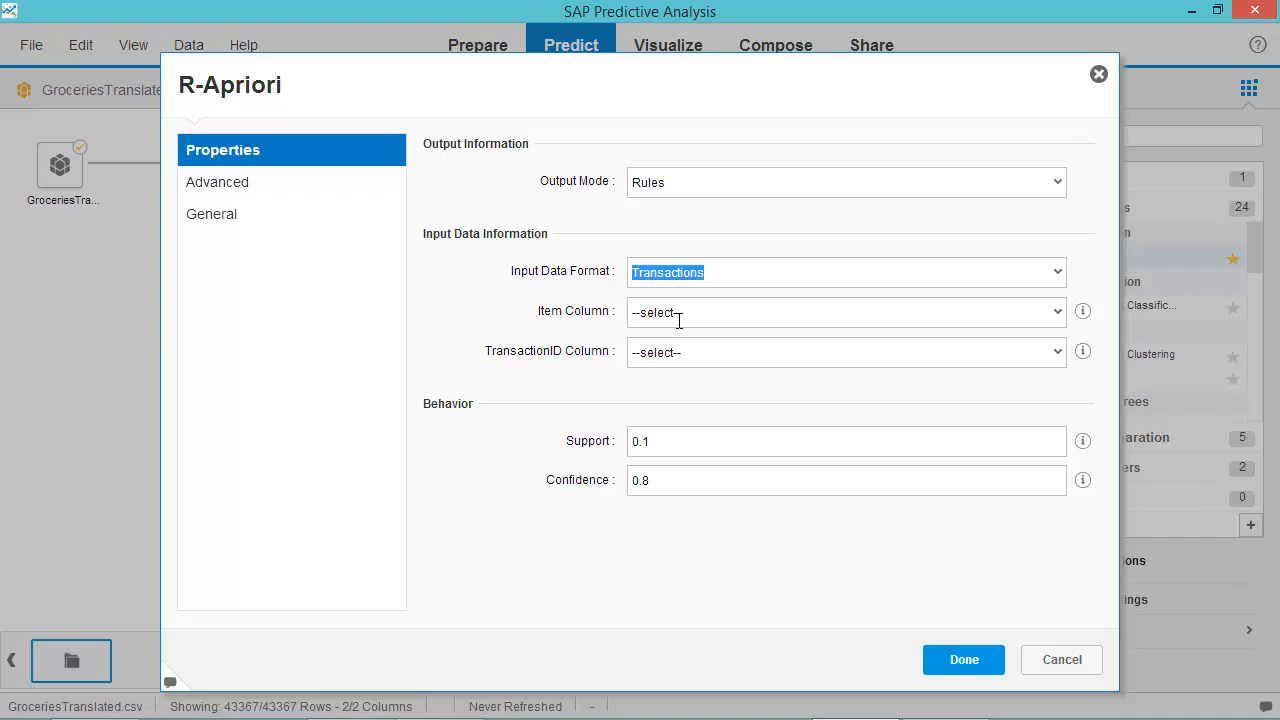
{"action": "left_click", "coordinate": [678, 313]}
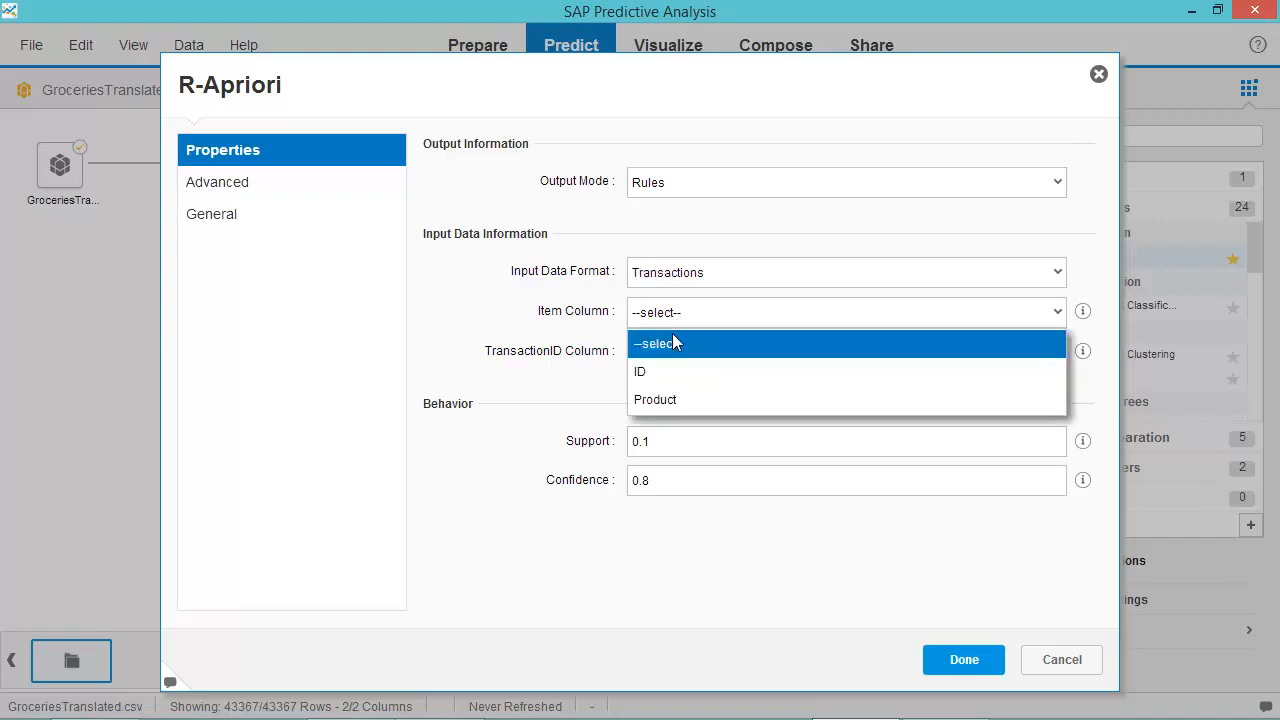
{"action": "left_click", "coordinate": [671, 400]}
{"action": "left_click", "coordinate": [670, 350]}
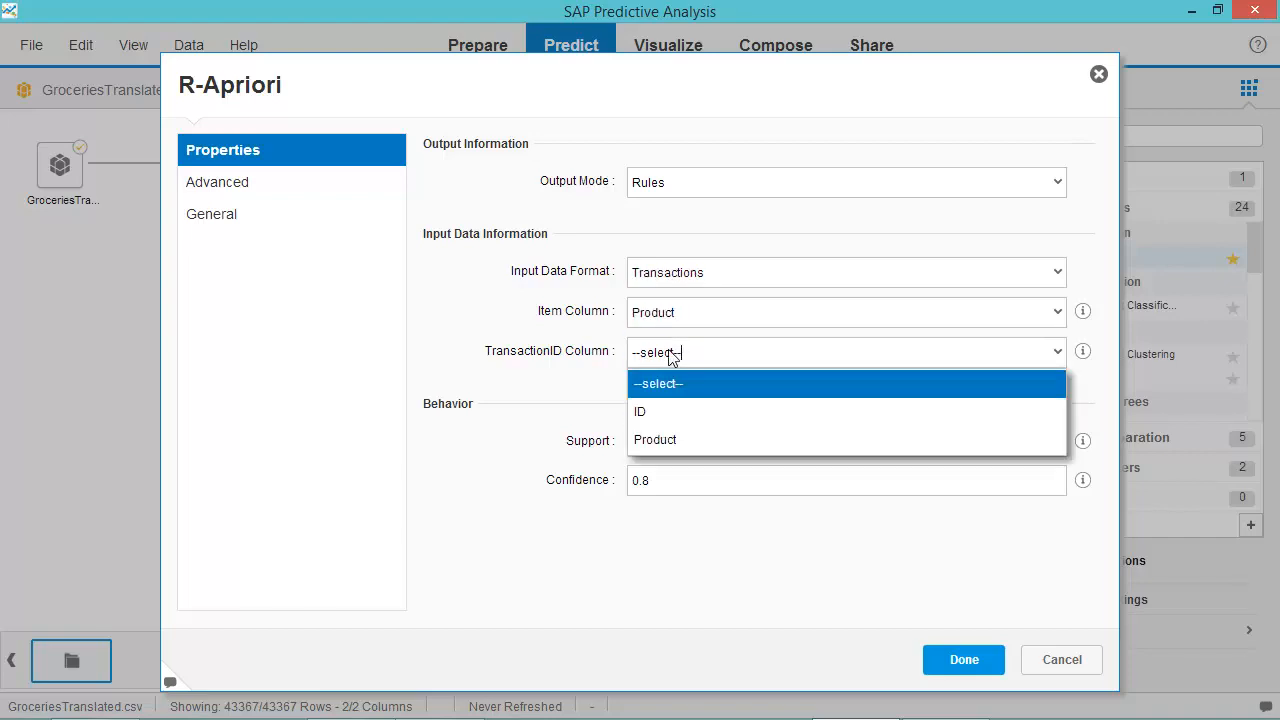
{"action": "left_click", "coordinate": [672, 413]}
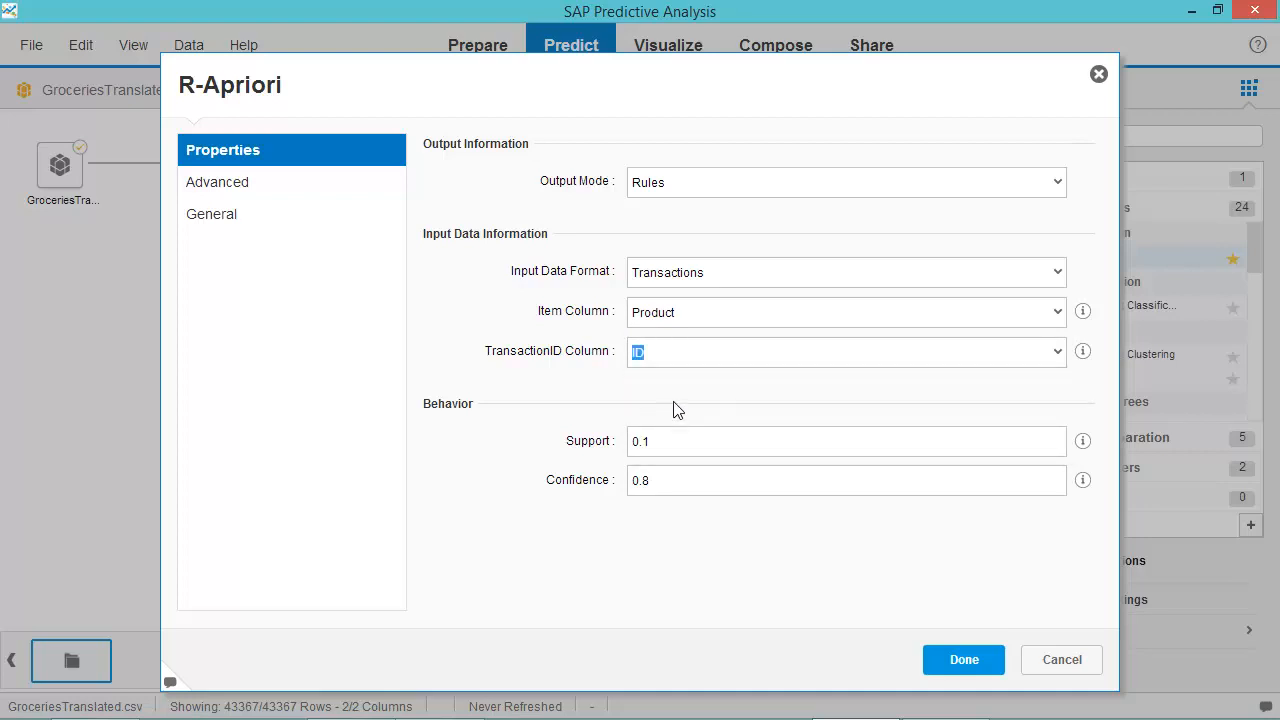
{"action": "left_click", "coordinate": [684, 187]}
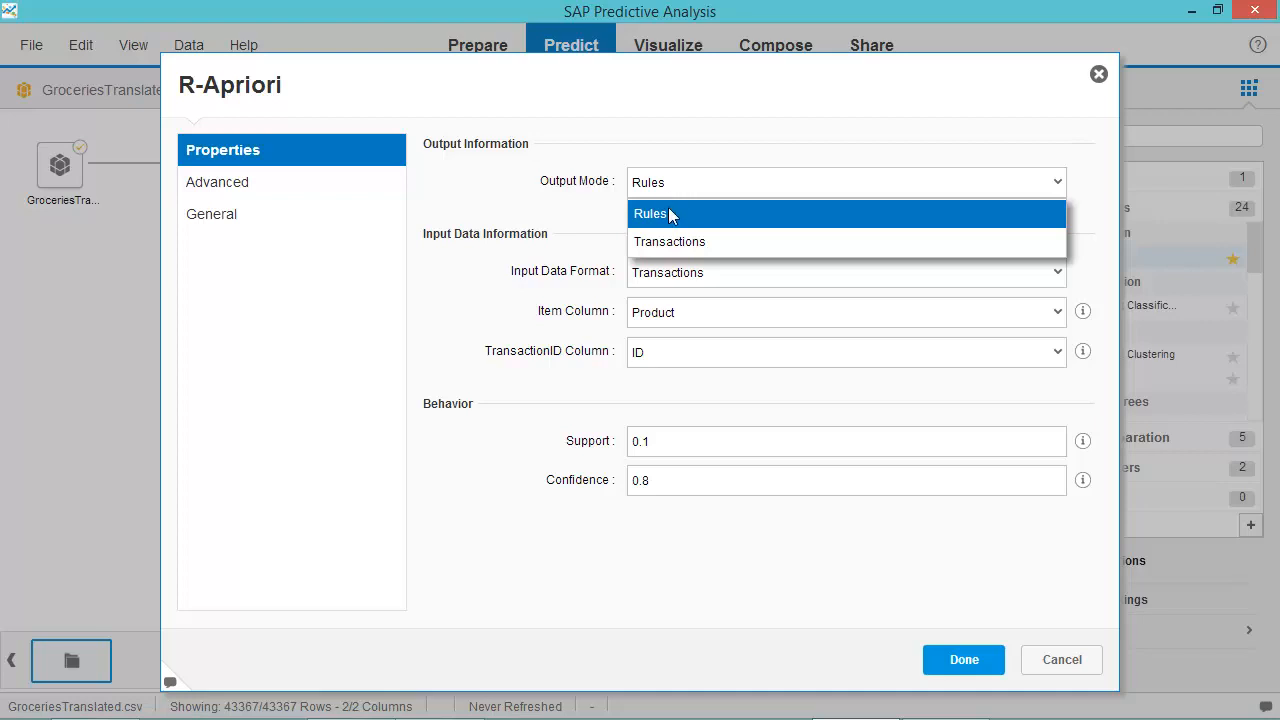
{"action": "left_click", "coordinate": [669, 213]}
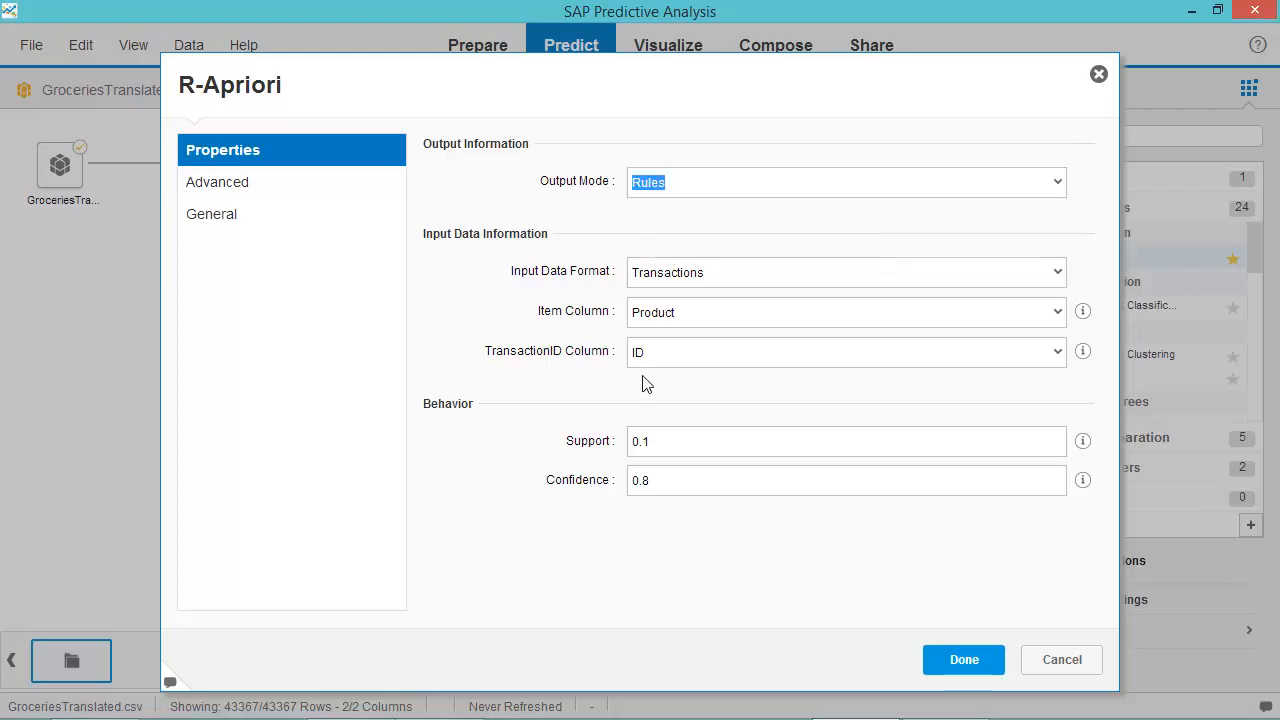
{"action": "left_click", "coordinate": [643, 444]}
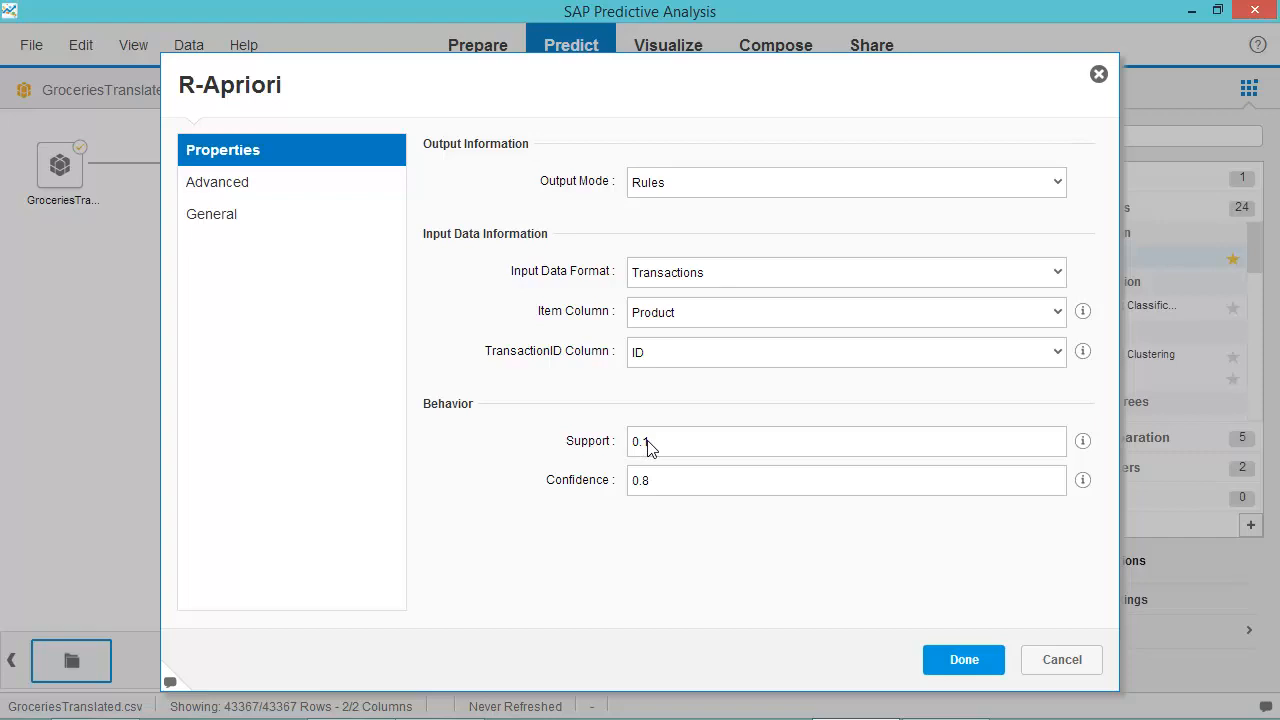
{"action": "type", "text": "00"}
{"action": "left_click_drag", "start_coordinate": [659, 487], "coordinate": [643, 489]}
{"action": "type", "text": "5"}
{"action": "left_click", "coordinate": [965, 660]}
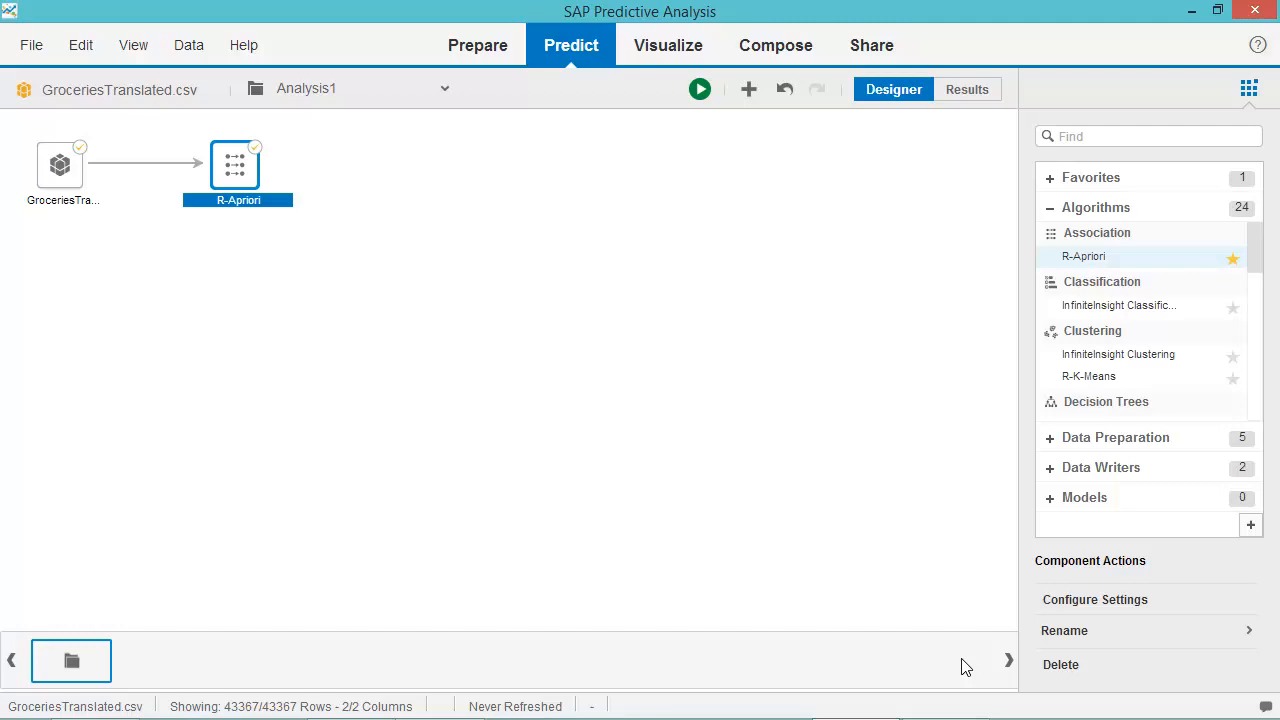
Add a CSV Writer after R-Apriori and open its settings.
{"action": "left_click", "coordinate": [1052, 474]}
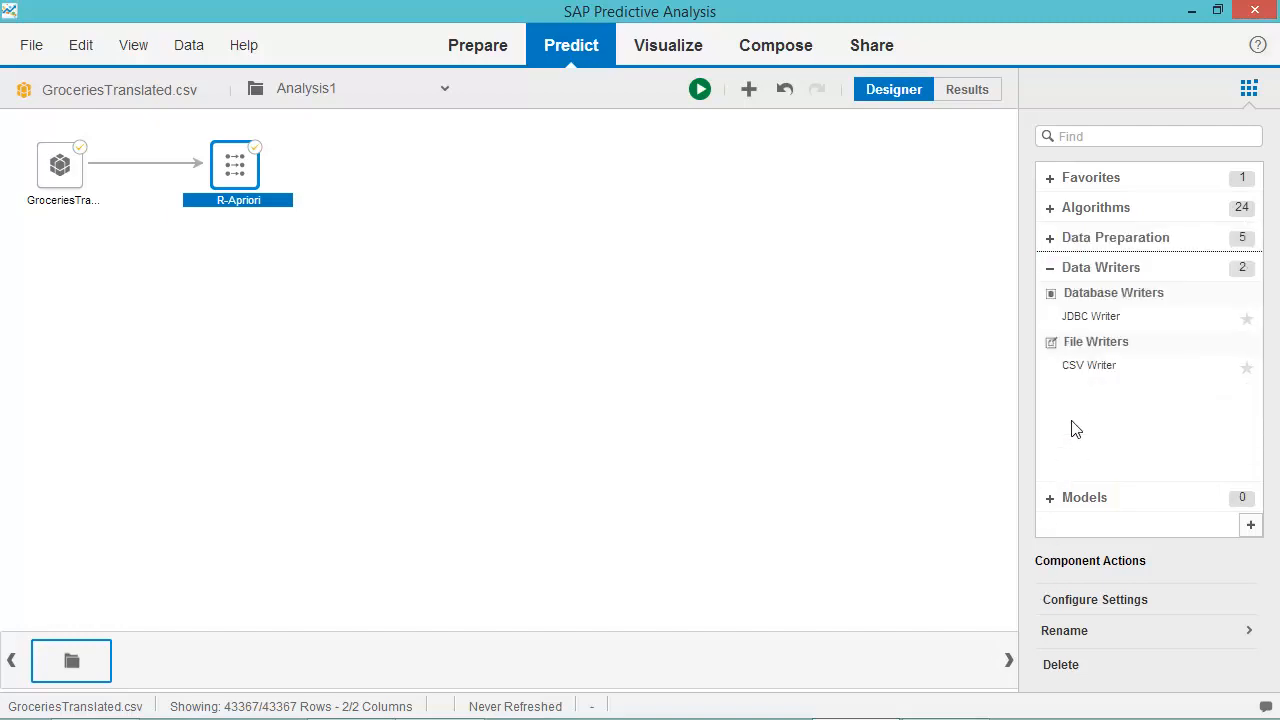
{"action": "double_click", "coordinate": [1076, 366]}
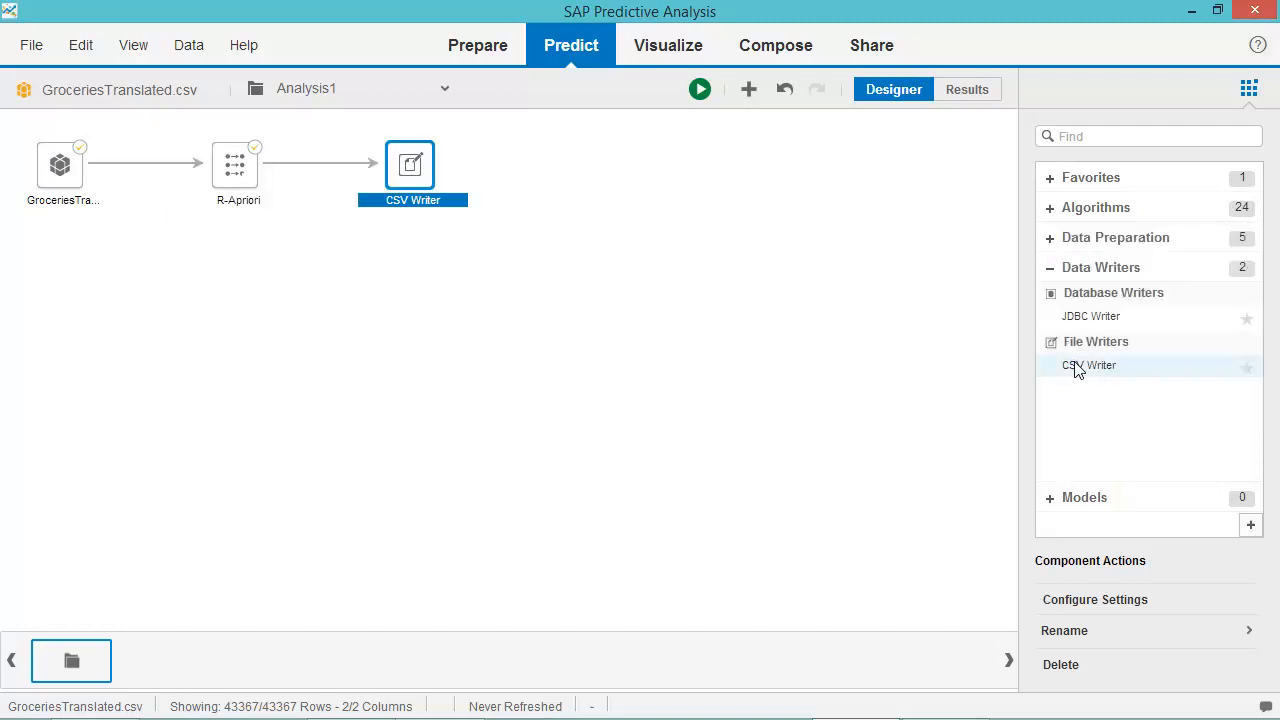
{"action": "right_click", "coordinate": [427, 188]}
{"action": "left_click", "coordinate": [525, 366]}
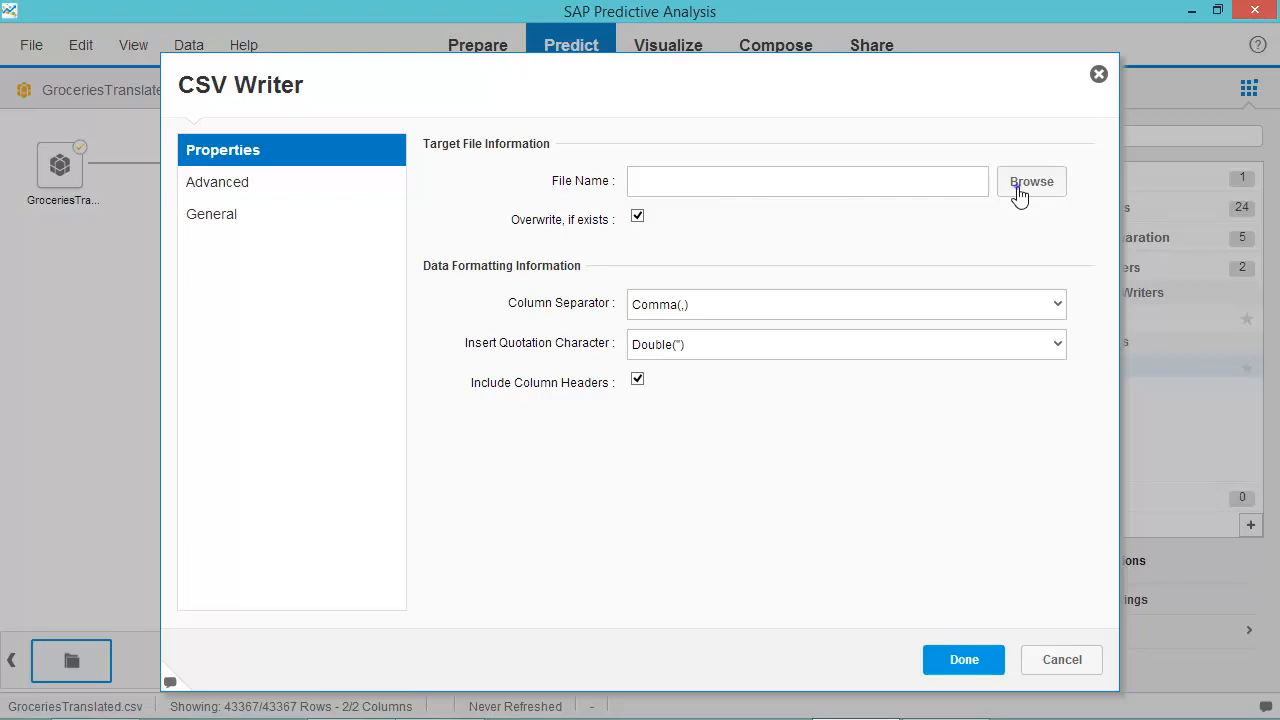
Set the CSV Writer output file to GroceriesRules.csv on the Desktop.
{"action": "left_click", "coordinate": [1022, 190]}
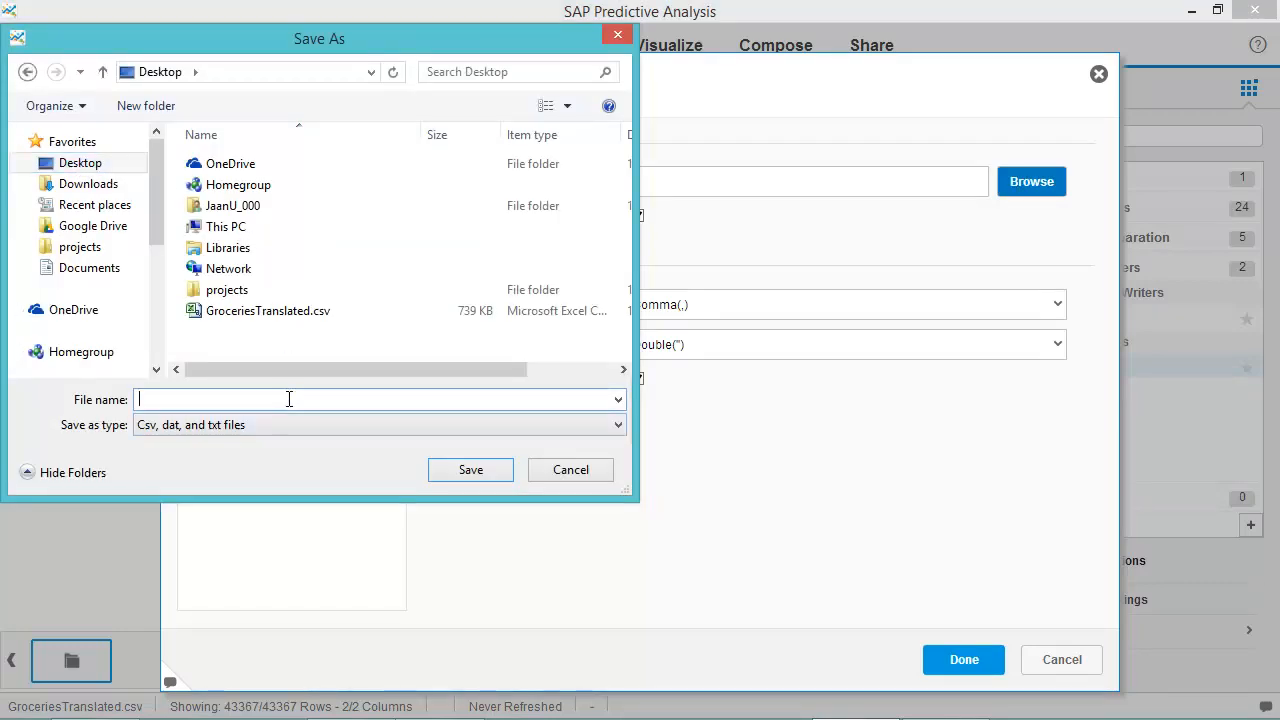
{"action": "type", "text": "Groveries"}
{"action": "key", "text": "BackSpace"}
{"action": "key", "text": "BackSpace"}
{"action": "key", "text": "BackSpace"}
{"action": "key", "text": "BackSpace"}
{"action": "key", "text": "BackSpace"}
{"action": "key", "text": "BackSpace"}
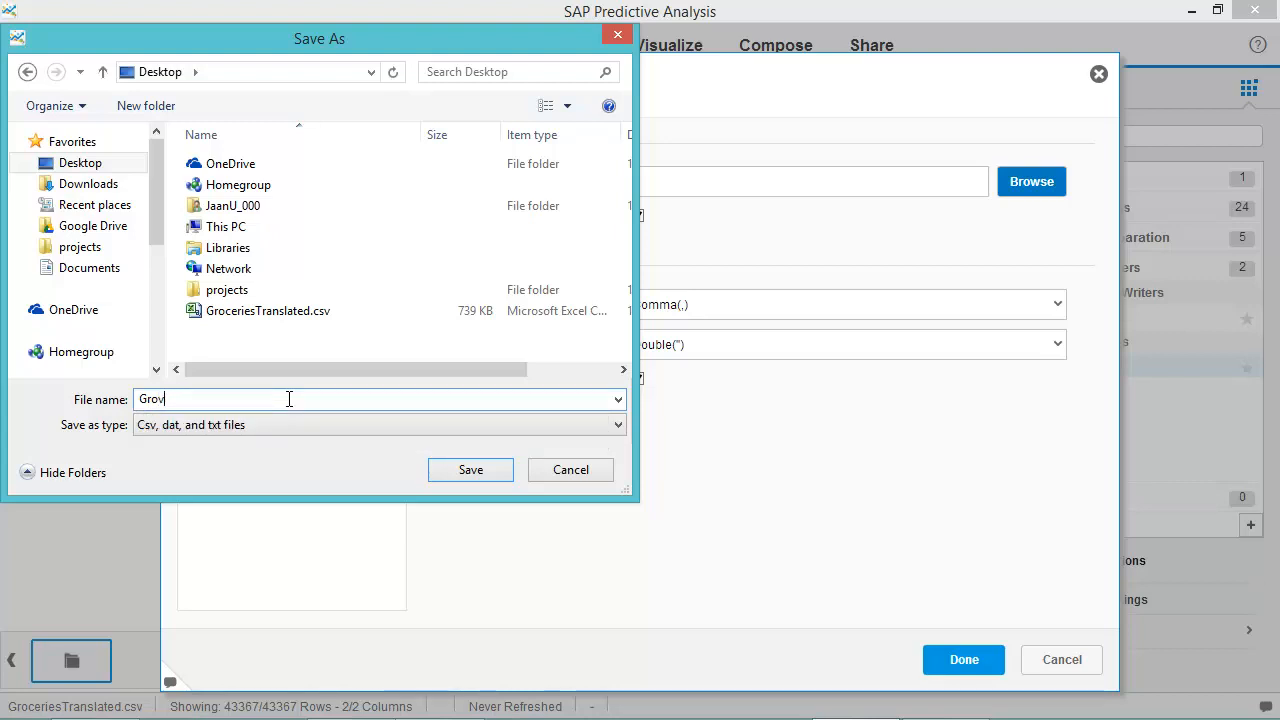
{"action": "type", "text": "ceries"}
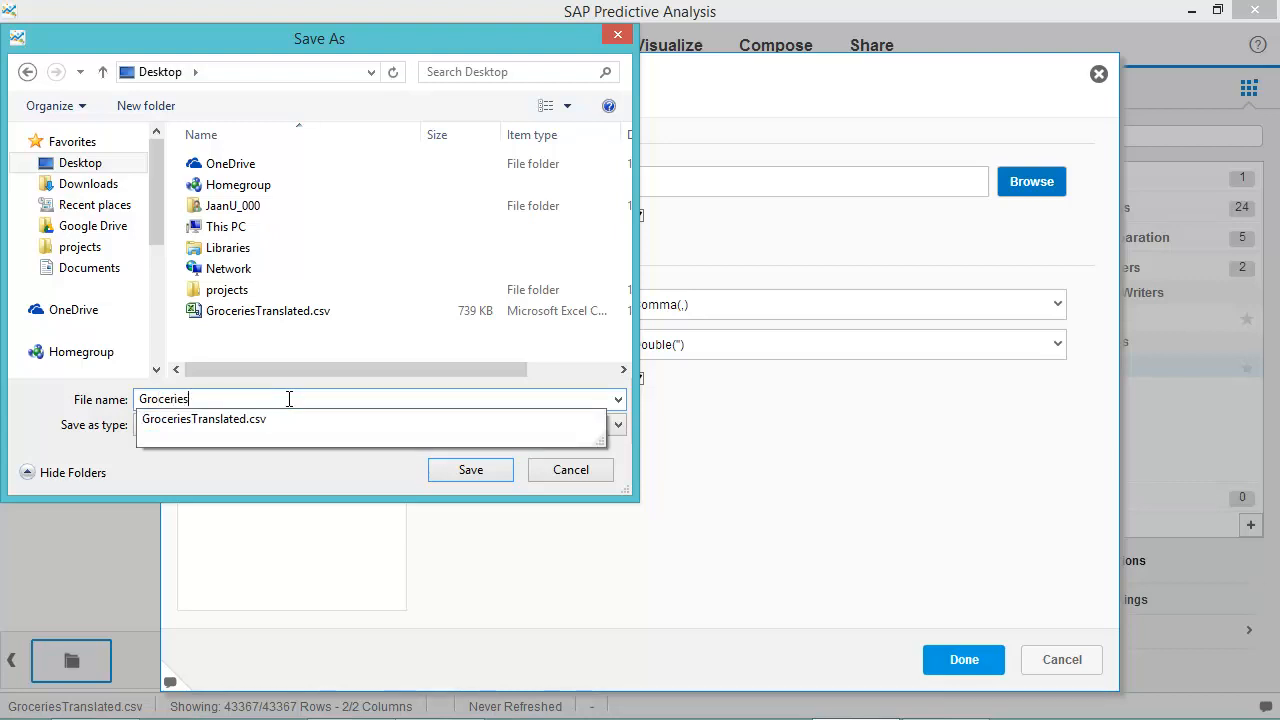
{"action": "type", "text": "Rul"}
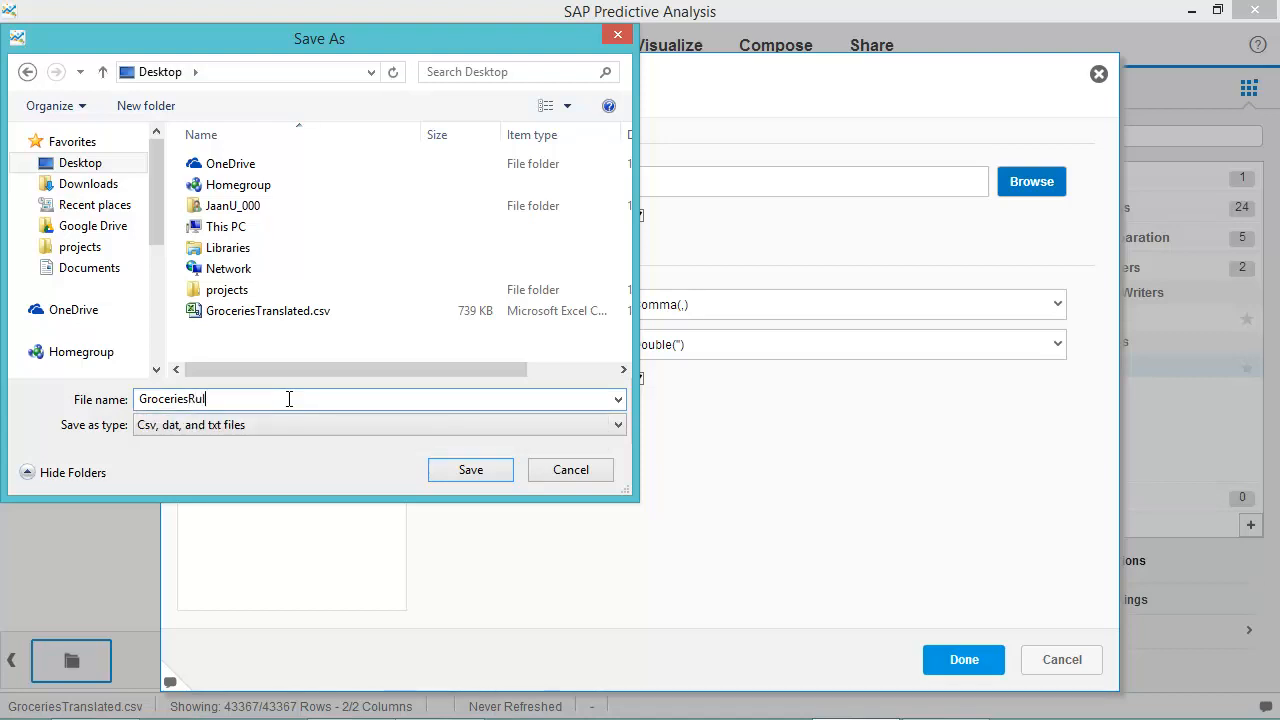
{"action": "type", "text": "es.csv"}
{"action": "key", "text": "Return"}
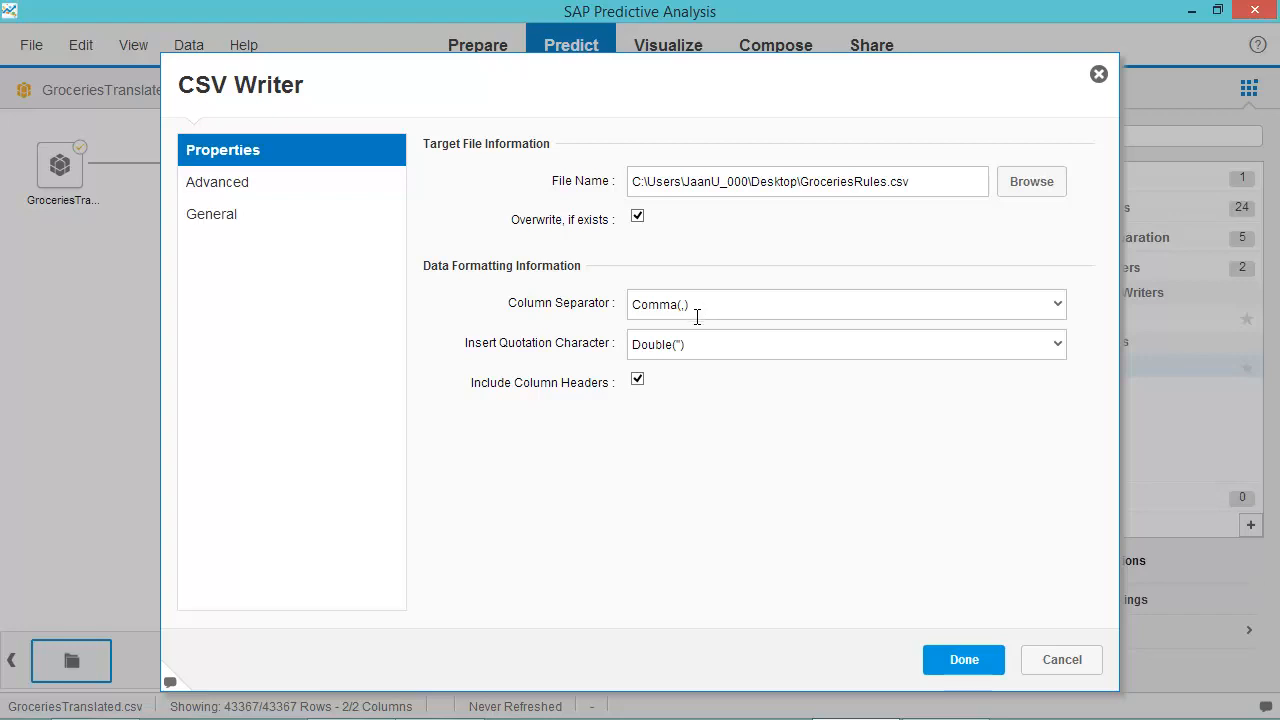
Keep Double (") as the quotation character and apply the CSV Writer settings.
{"action": "left_click", "coordinate": [696, 345]}
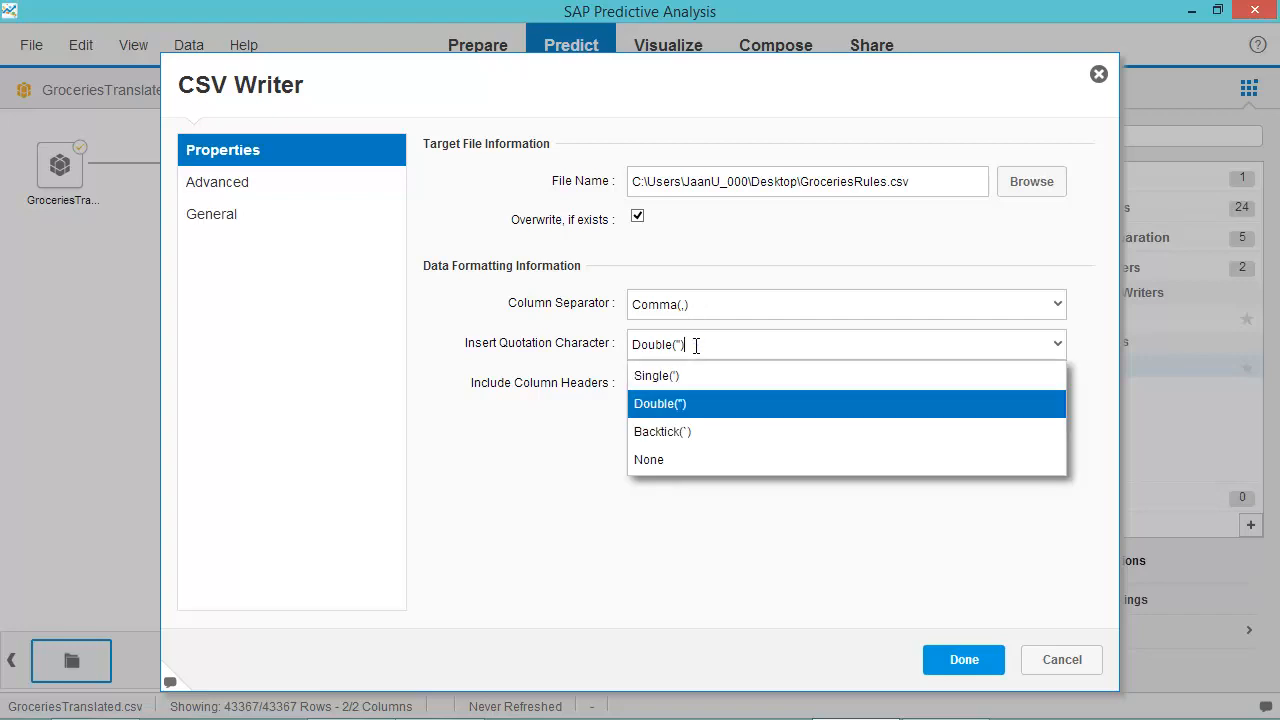
{"action": "left_click", "coordinate": [696, 345]}
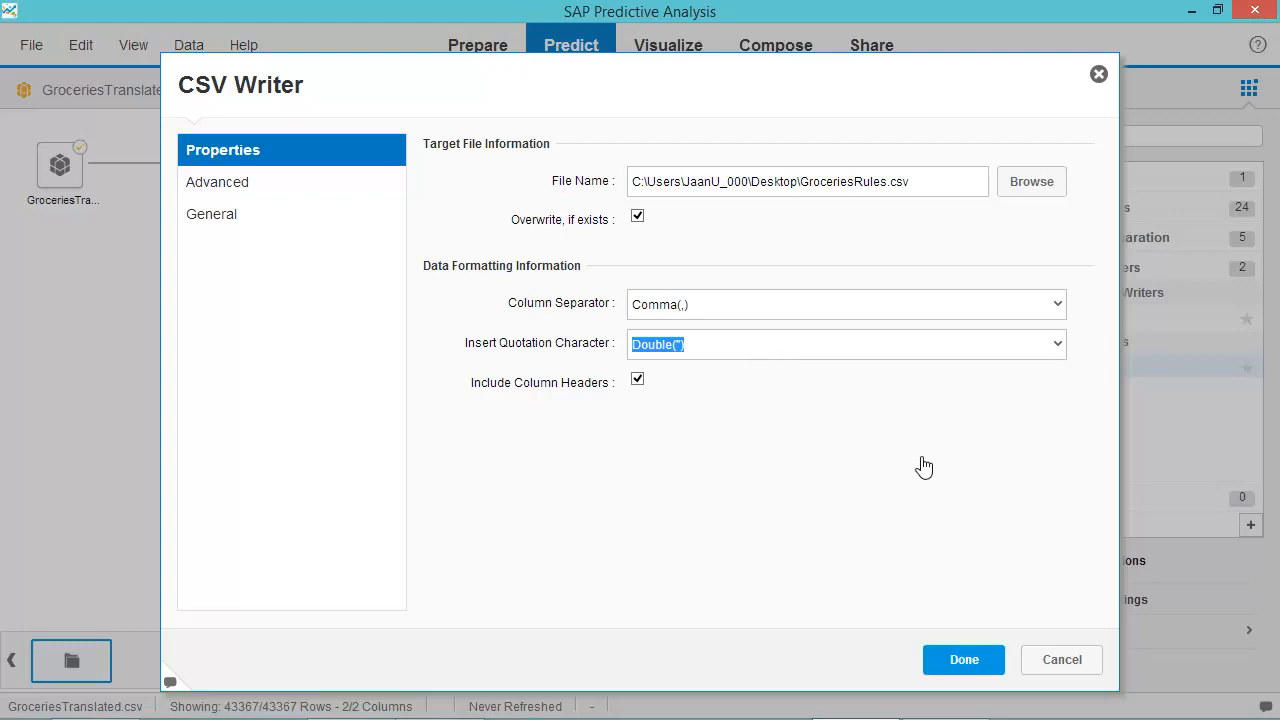
{"action": "left_click", "coordinate": [964, 662]}
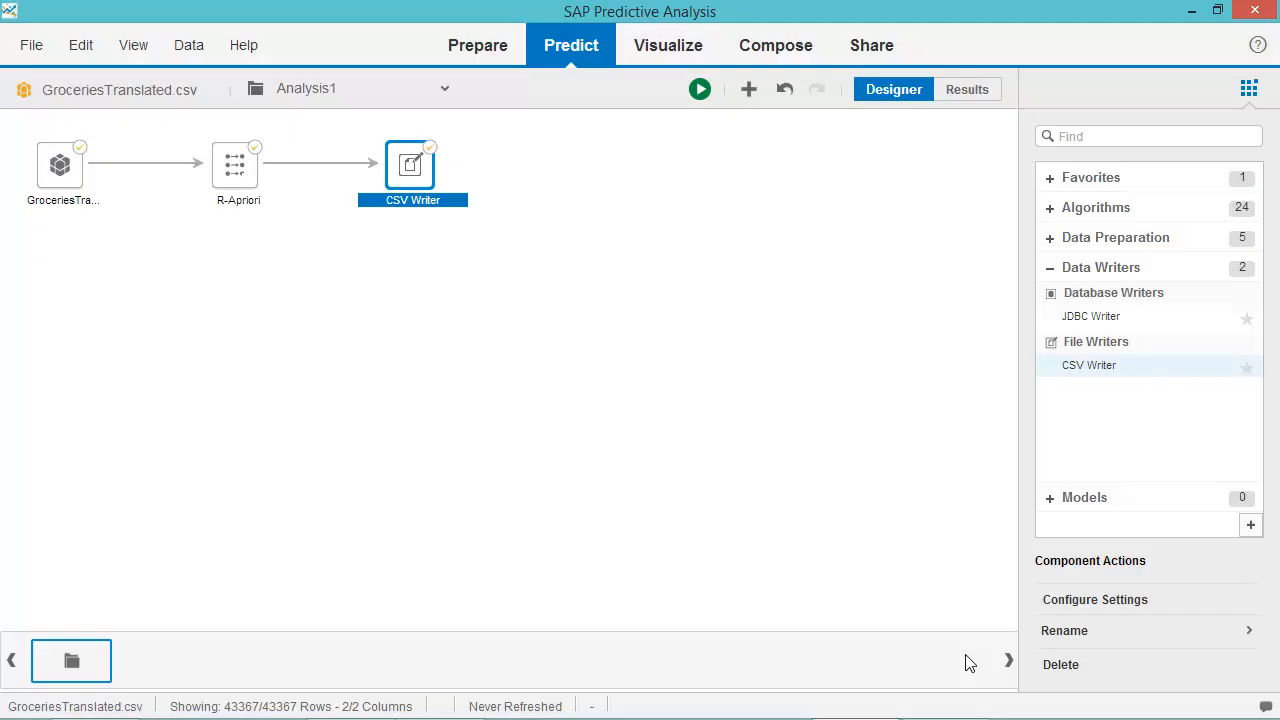
Run the GroceriesTranslated → R-Apriori → CSV Writer analysis and switch to its results.
{"action": "left_click", "coordinate": [57, 181]}
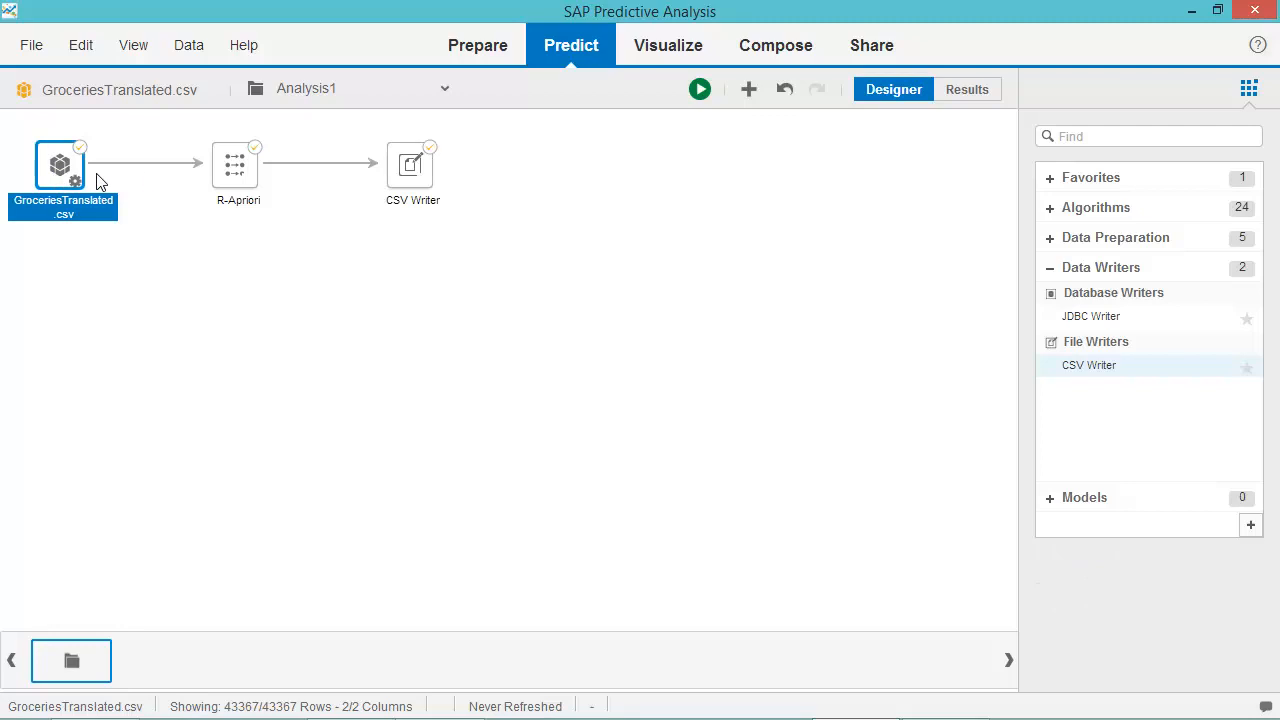
{"action": "left_click", "coordinate": [230, 178]}
{"action": "left_click", "coordinate": [397, 176]}
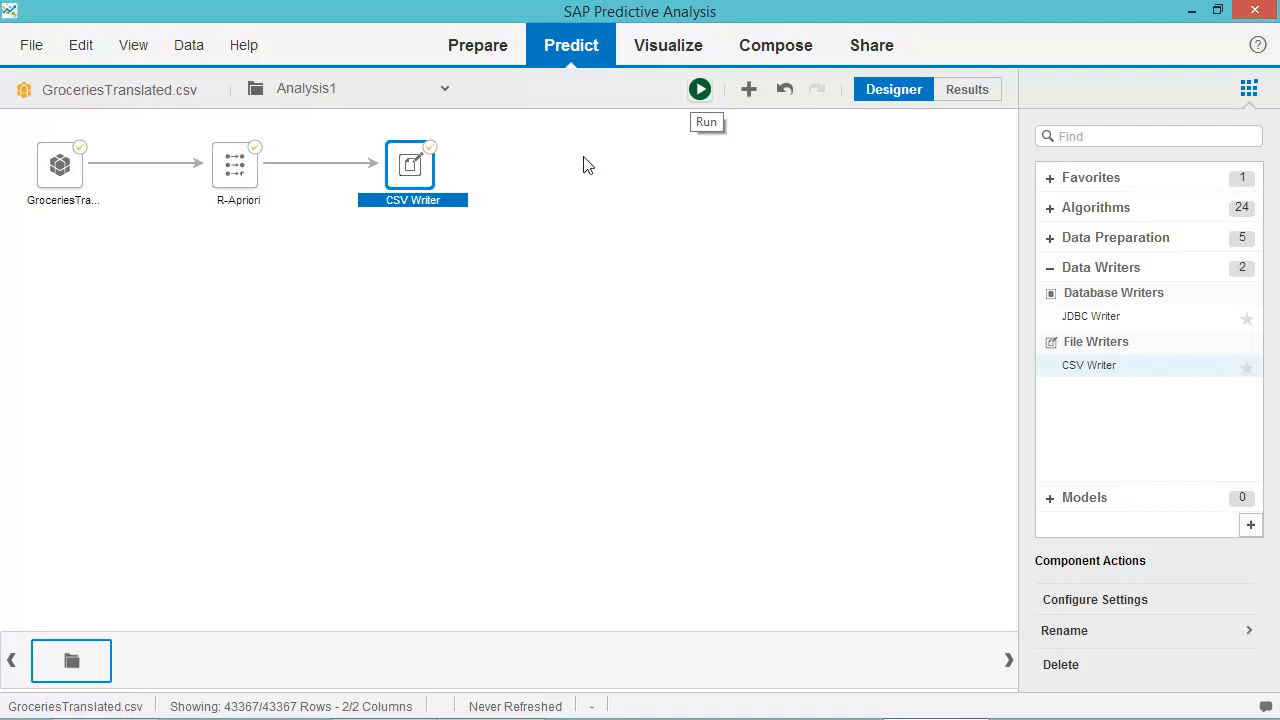
{"action": "left_click", "coordinate": [699, 90]}
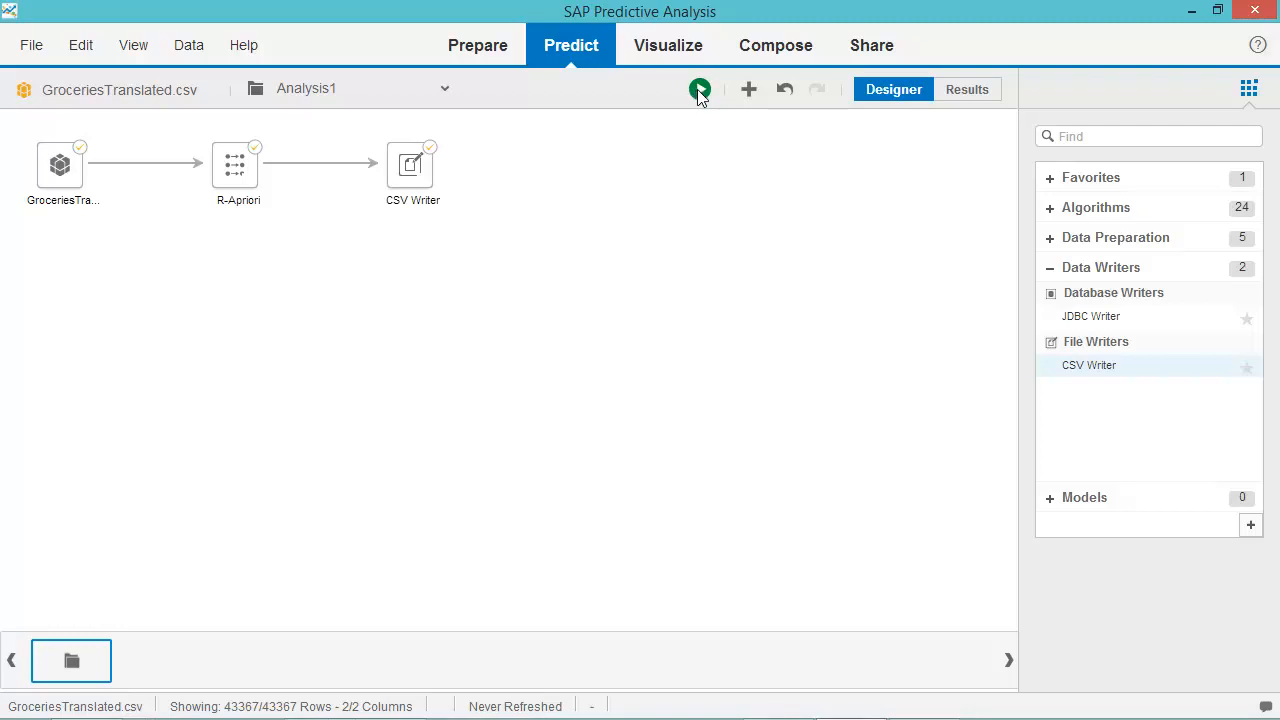
{"action": "left_click", "coordinate": [700, 90]}
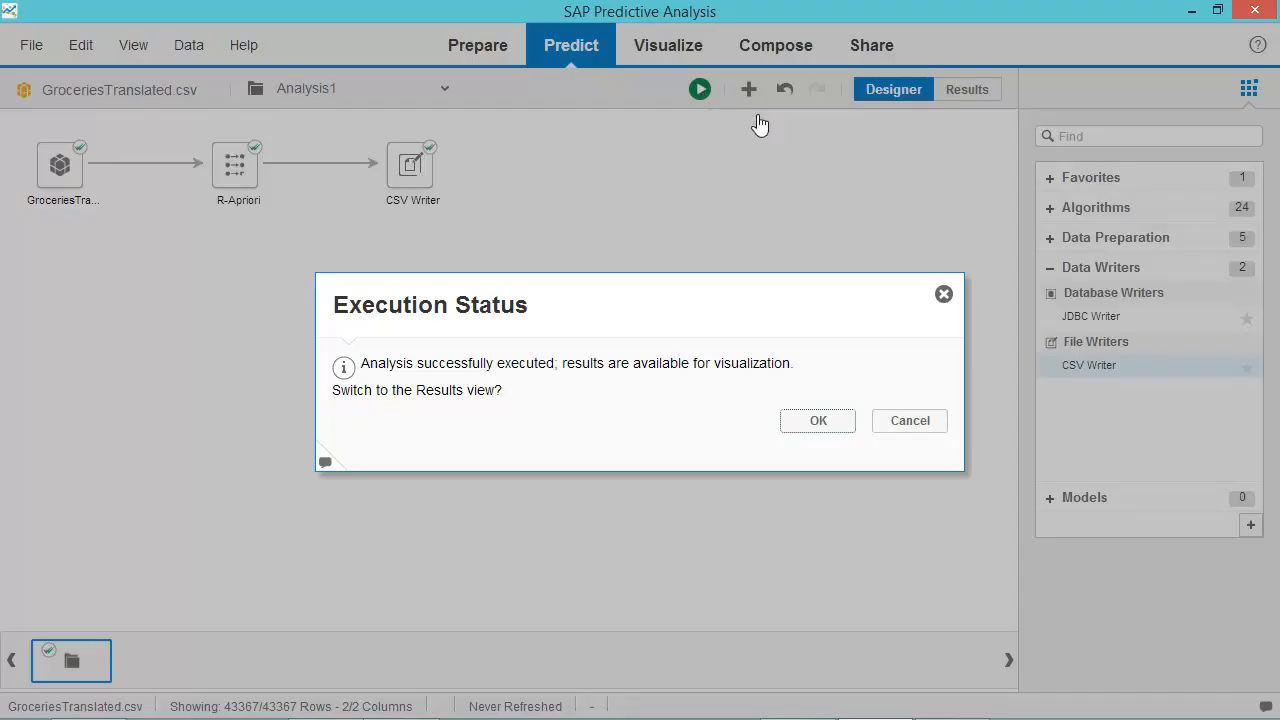
{"action": "left_click", "coordinate": [822, 425]}
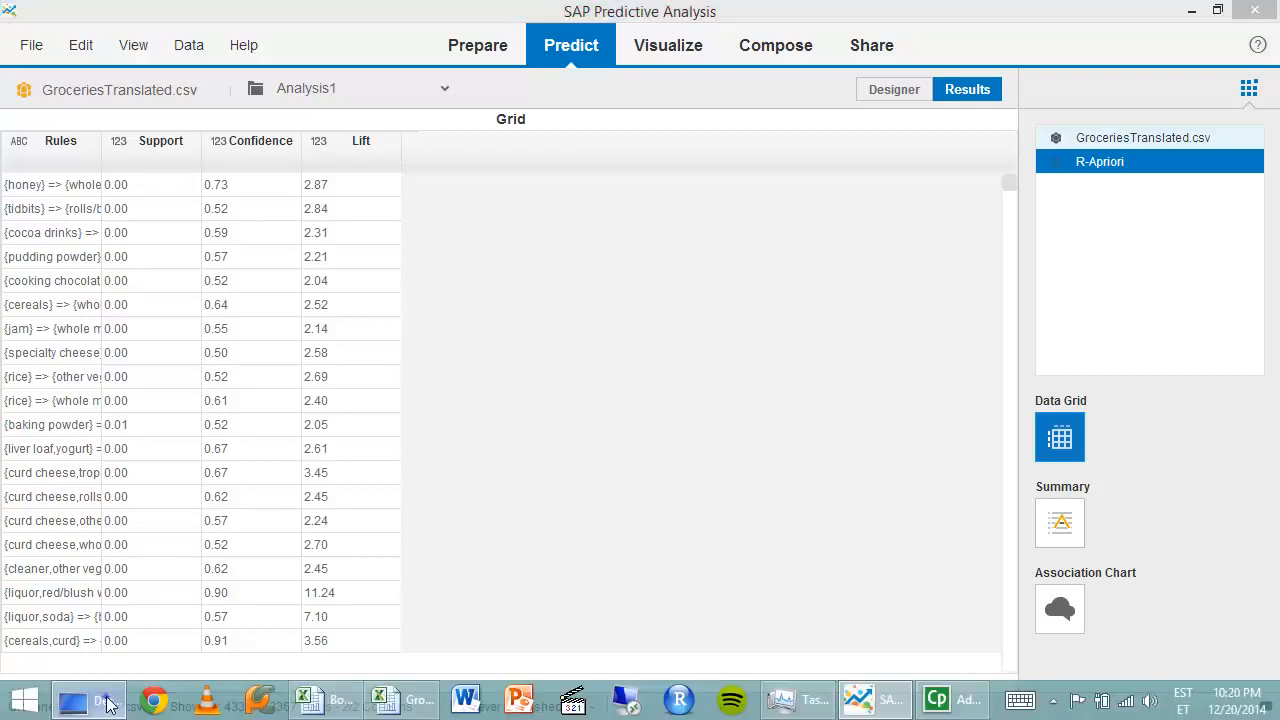
Open GroceriesRules.csv from the Desktop folder in Excel.
{"action": "left_click", "coordinate": [110, 706]}
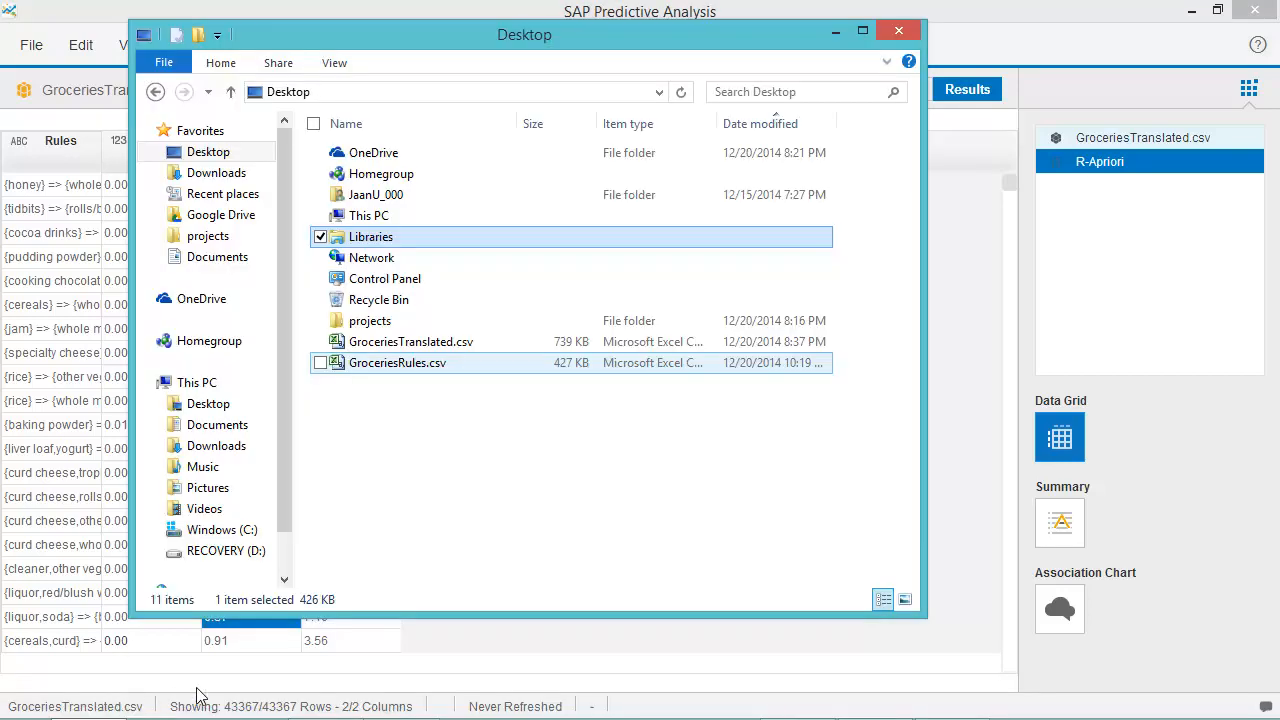
{"action": "double_click", "coordinate": [424, 366]}
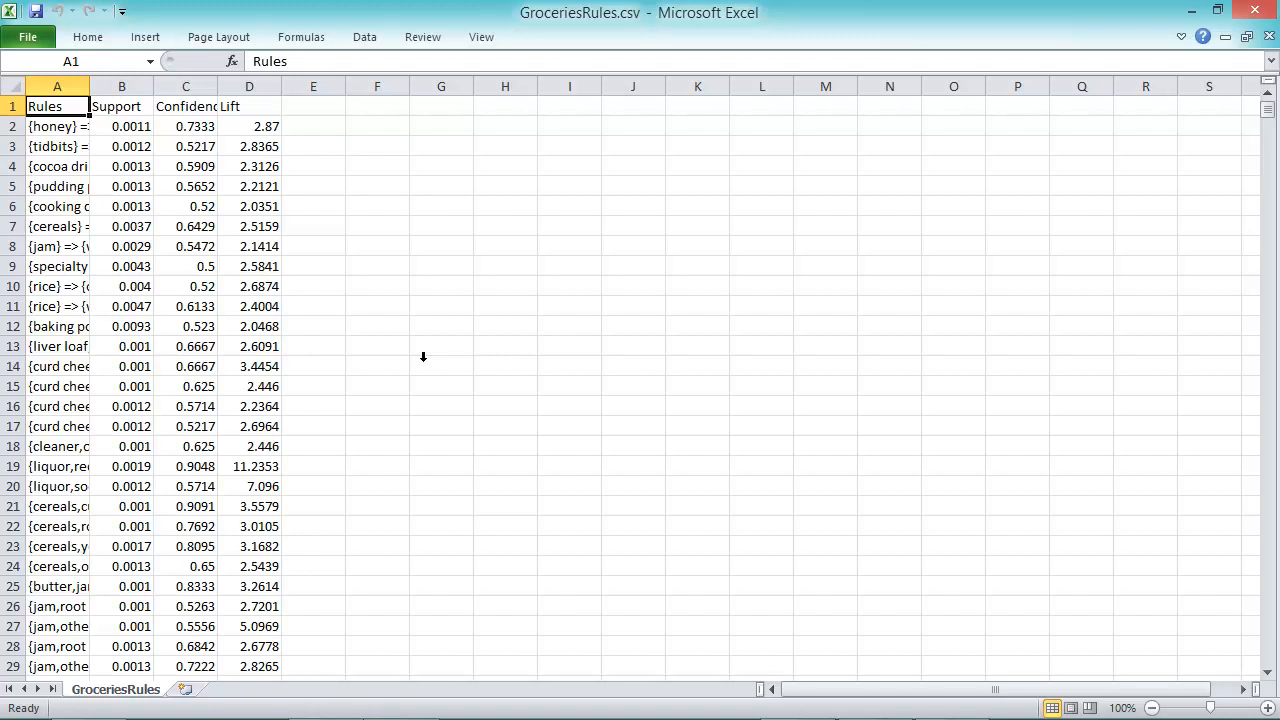
AutoFit columns A through D to their contents.
{"action": "left_click_drag", "start_coordinate": [53, 87], "coordinate": [238, 90]}
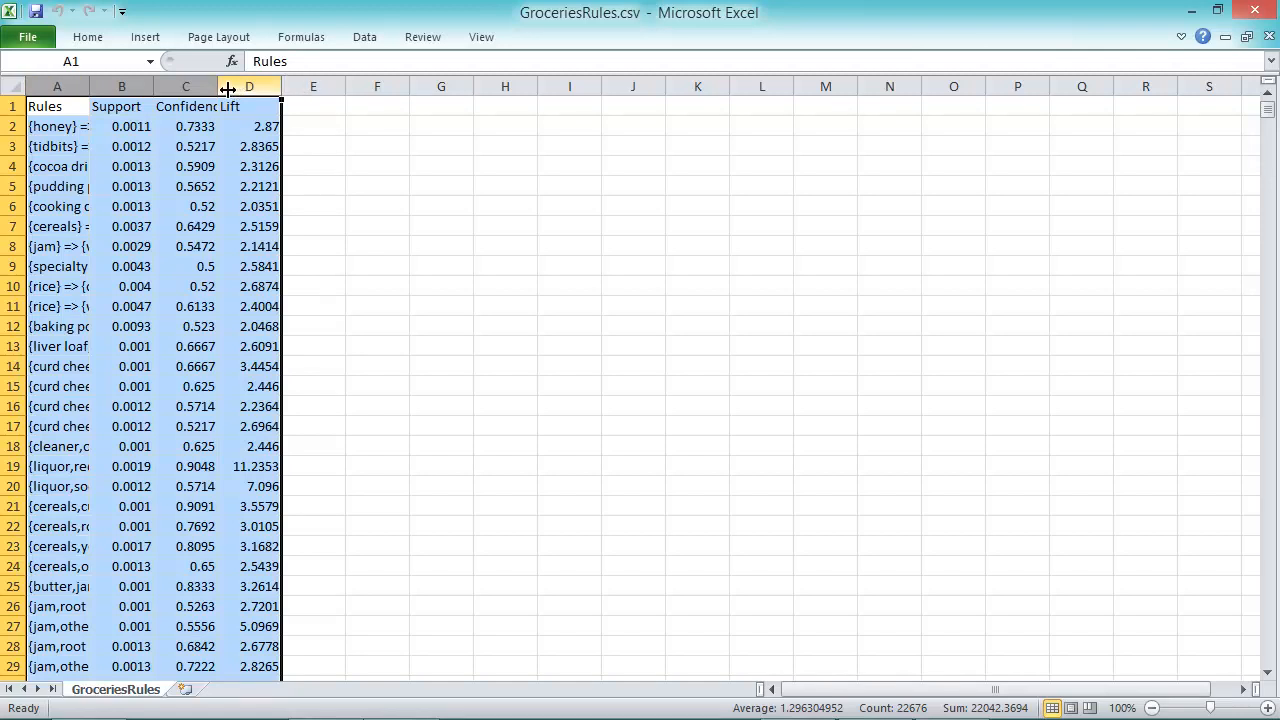
{"action": "left_click_drag", "start_coordinate": [217, 85], "coordinate": [217, 85]}
{"action": "double_click", "coordinate": [217, 85]}
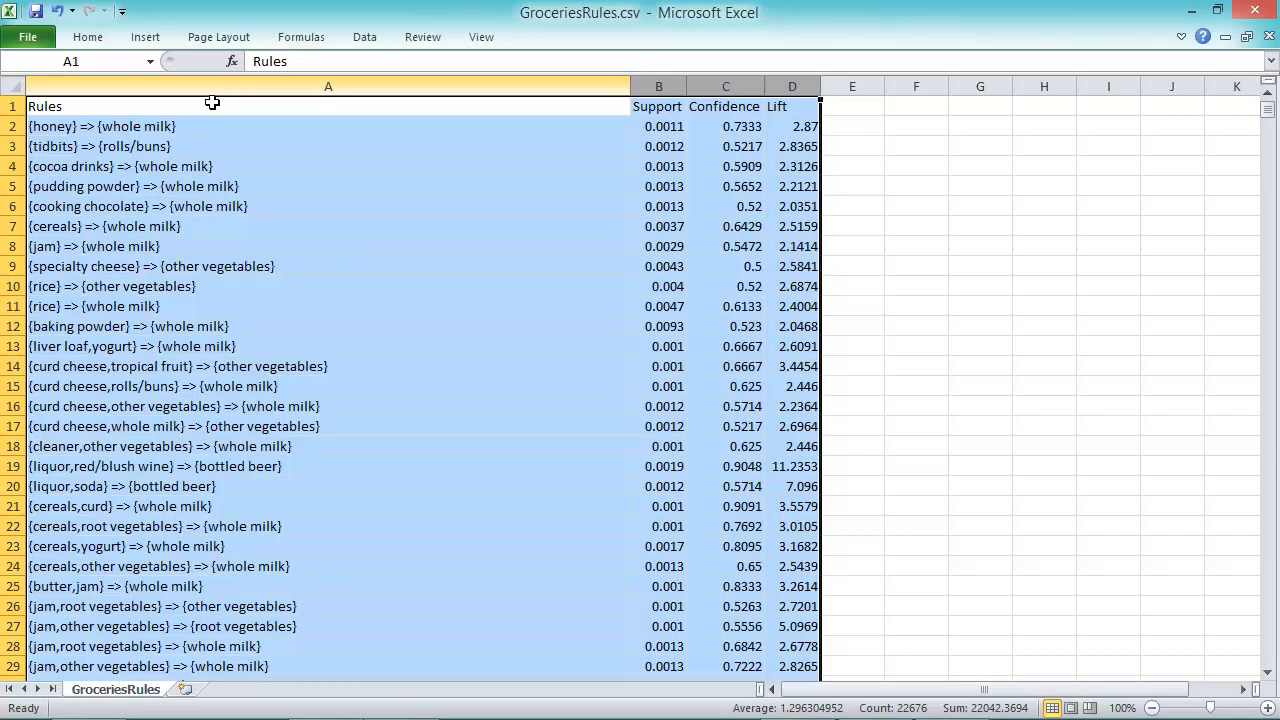
{"action": "left_click", "coordinate": [212, 120]}
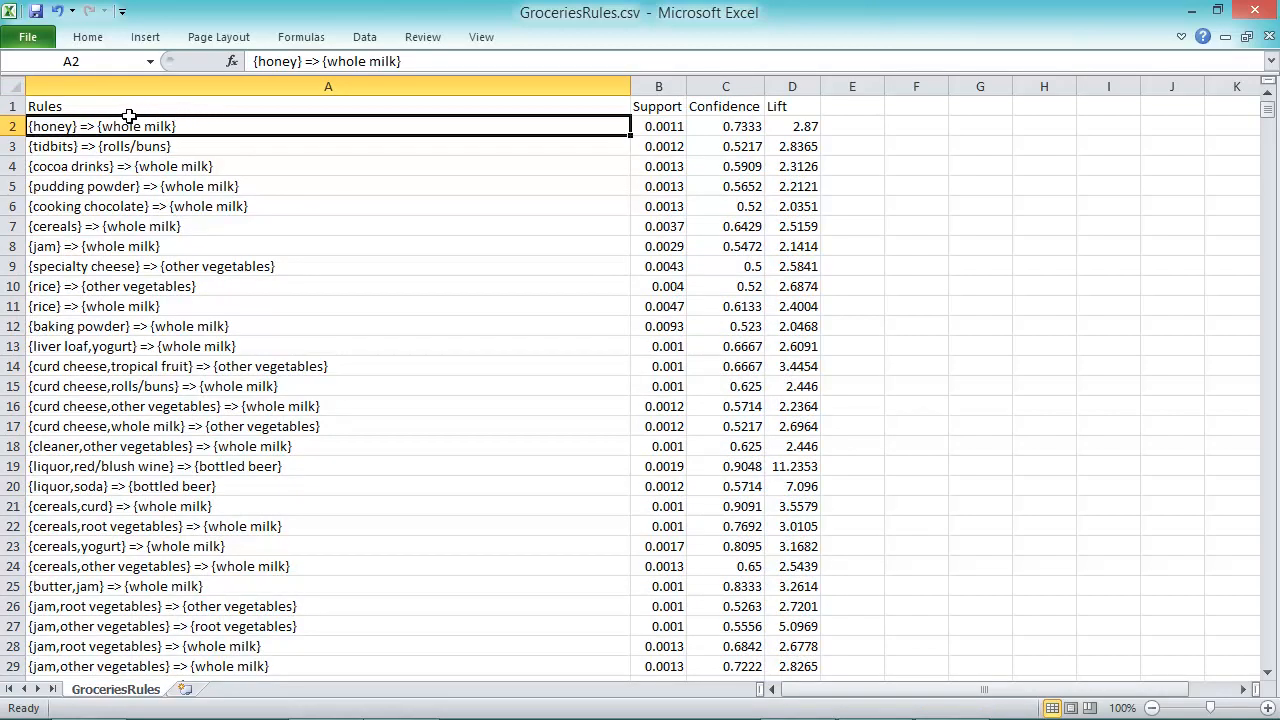
Check the first rule {honey} => {whole milk}: support 0.0011, confidence 0.7333, lift 2.87.
{"action": "left_click", "coordinate": [63, 106]}
{"action": "left_click", "coordinate": [62, 124]}
{"action": "left_click", "coordinate": [665, 127]}
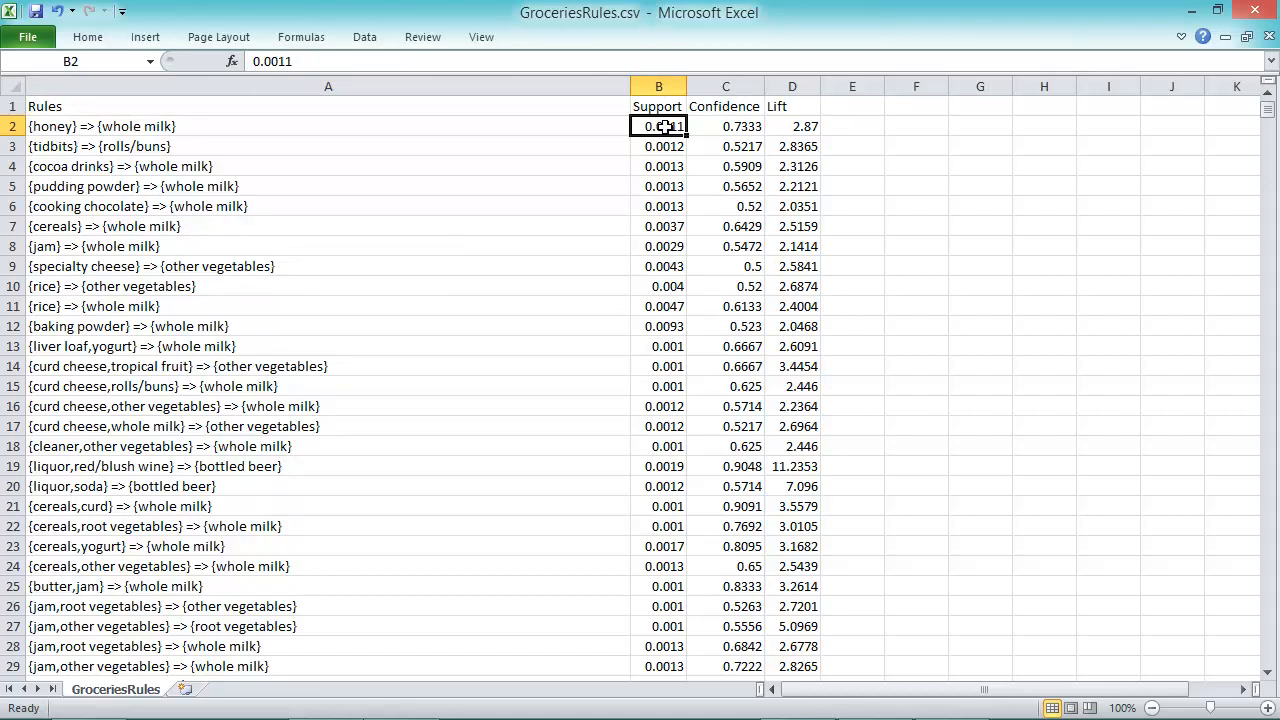
{"action": "left_click", "coordinate": [722, 127]}
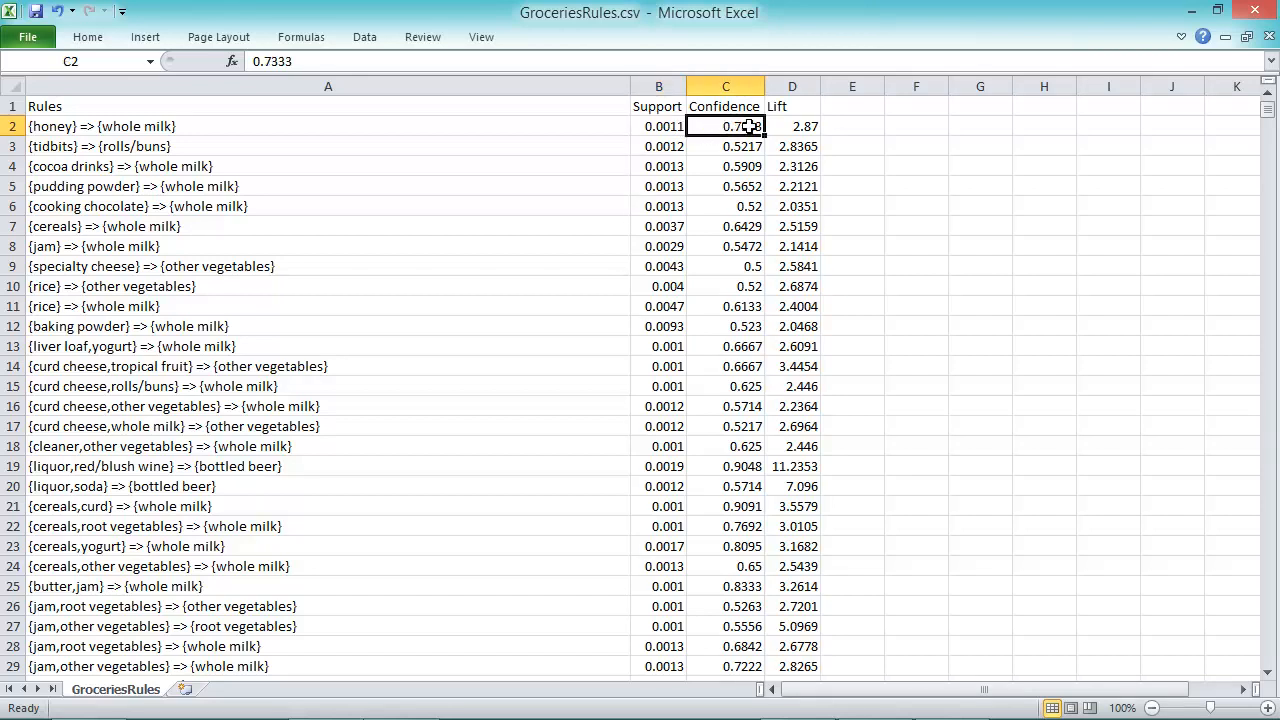
{"action": "left_click", "coordinate": [798, 126]}
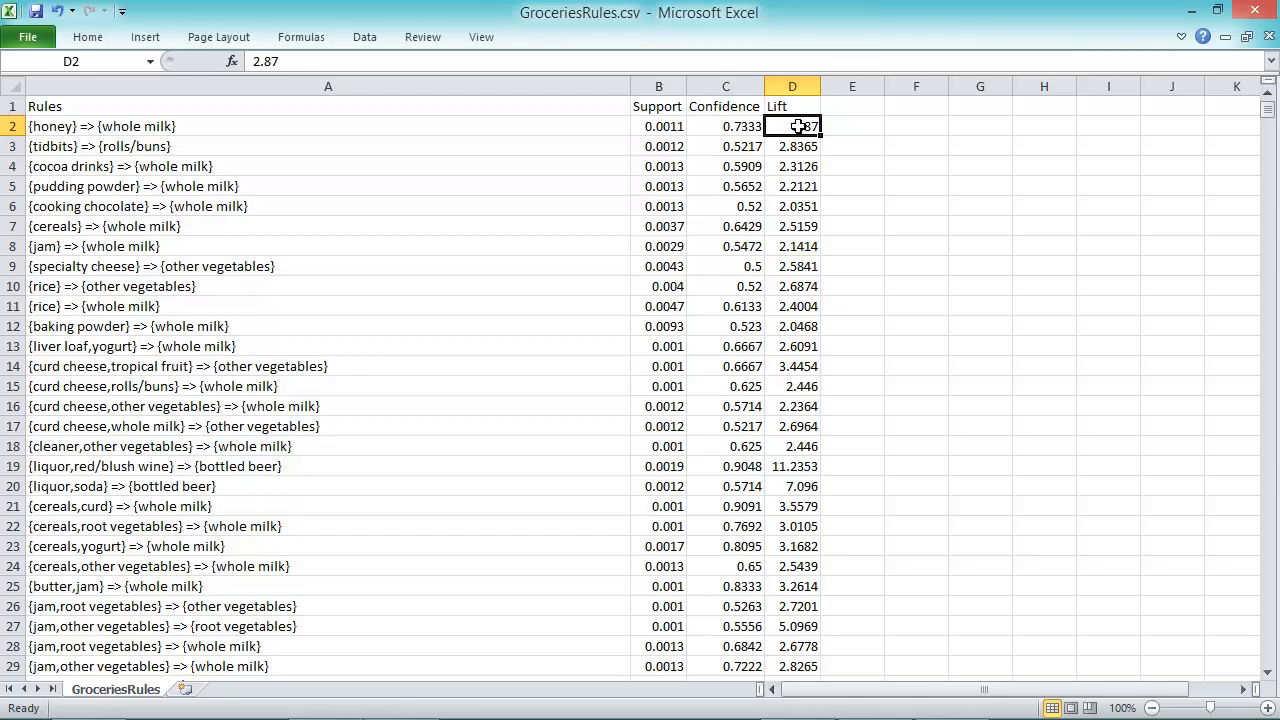
{"action": "key", "text": "Home"}
{"action": "key", "text": "ctrl+Down"}
{"action": "key", "text": "Down"}
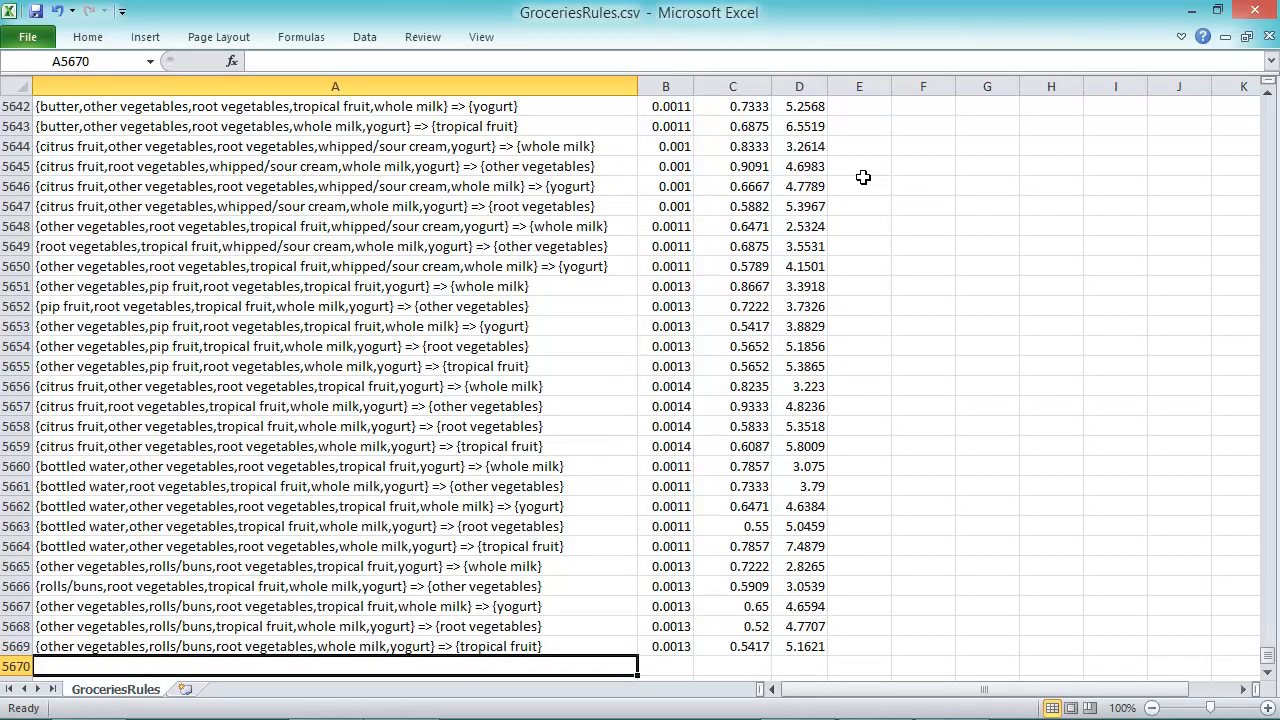
{"action": "key", "text": "Up"}
{"action": "key", "text": "ctrl+Up"}
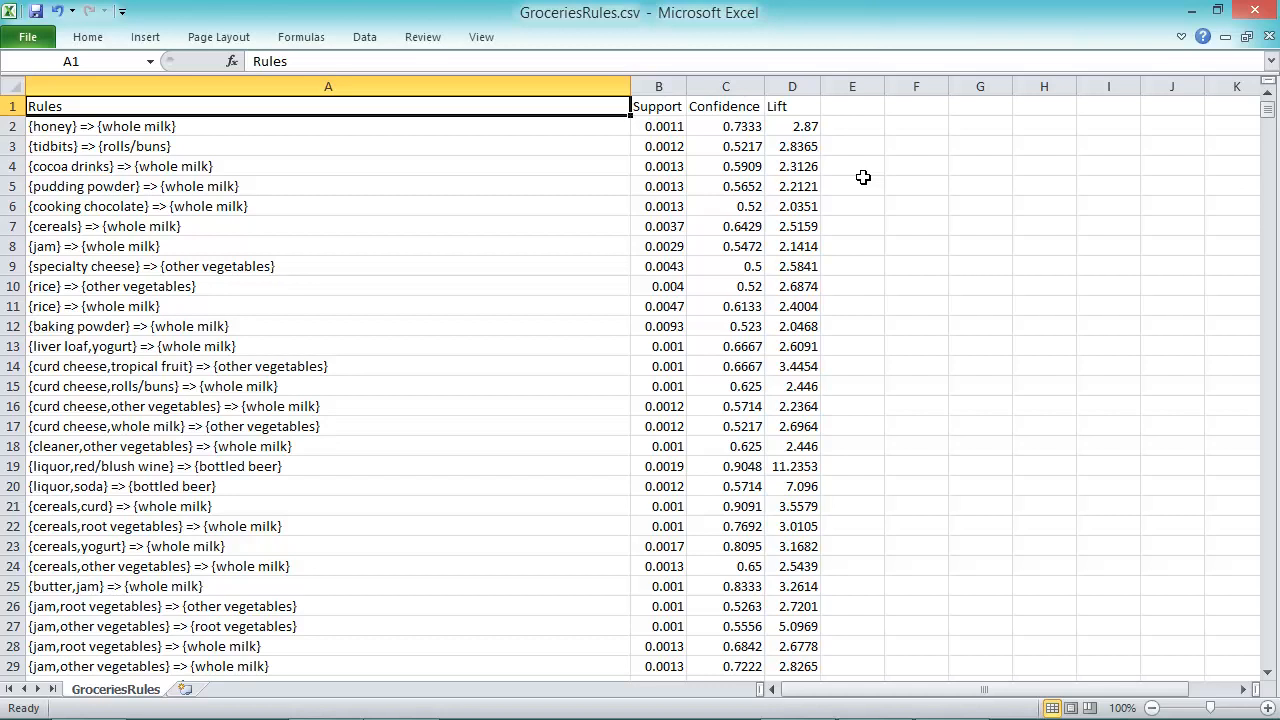
Sort the rules by Lift, largest first, and select the header plus top four rules.
{"action": "left_click", "coordinate": [792, 110]}
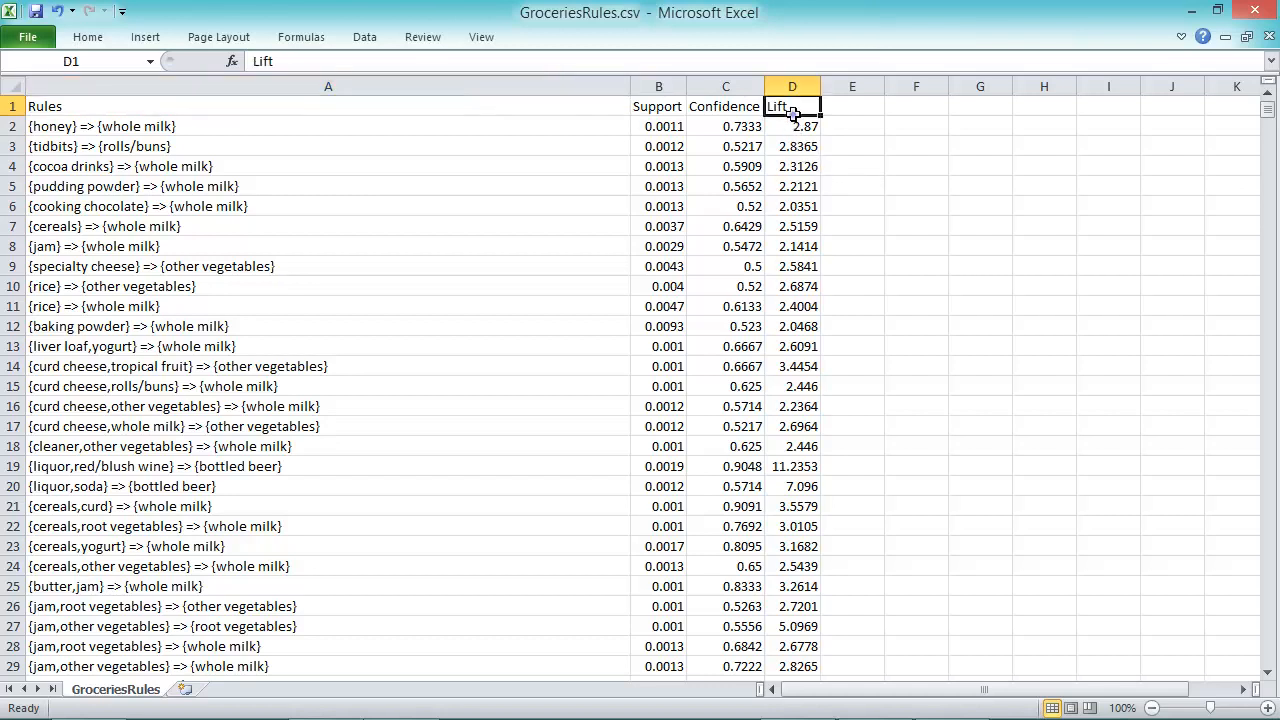
{"action": "left_click", "coordinate": [366, 37]}
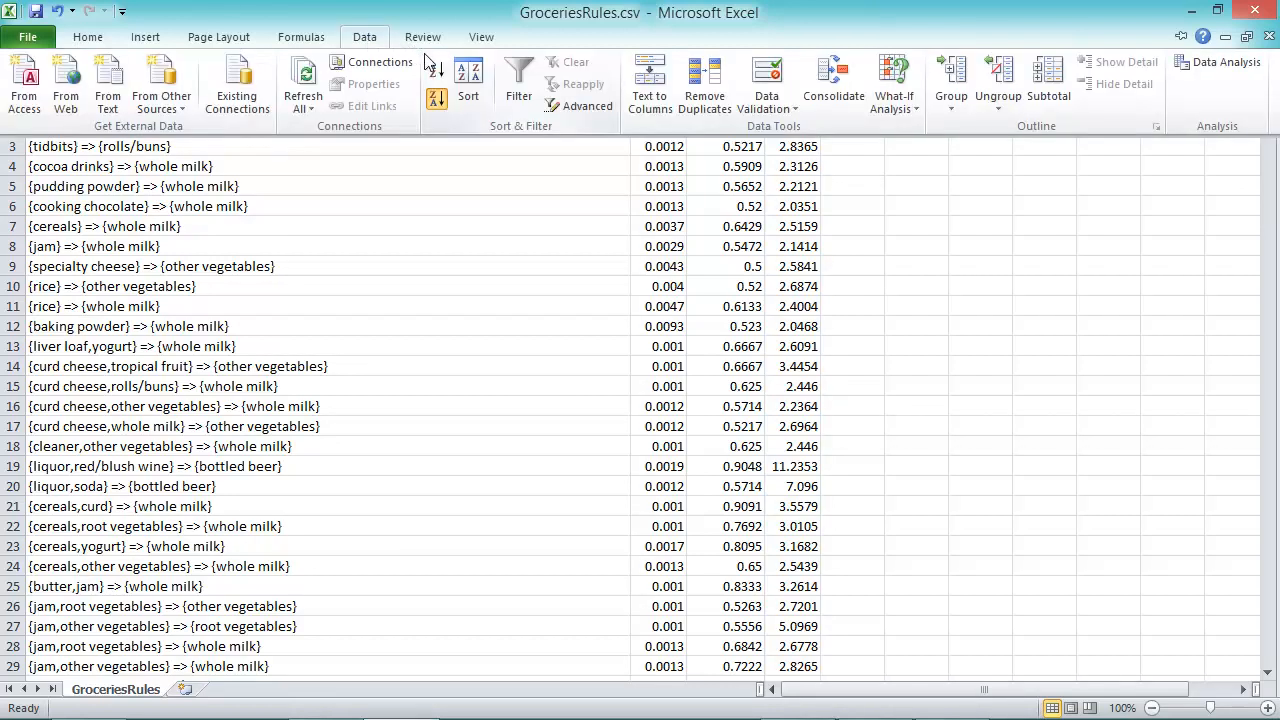
{"action": "left_click", "coordinate": [439, 102]}
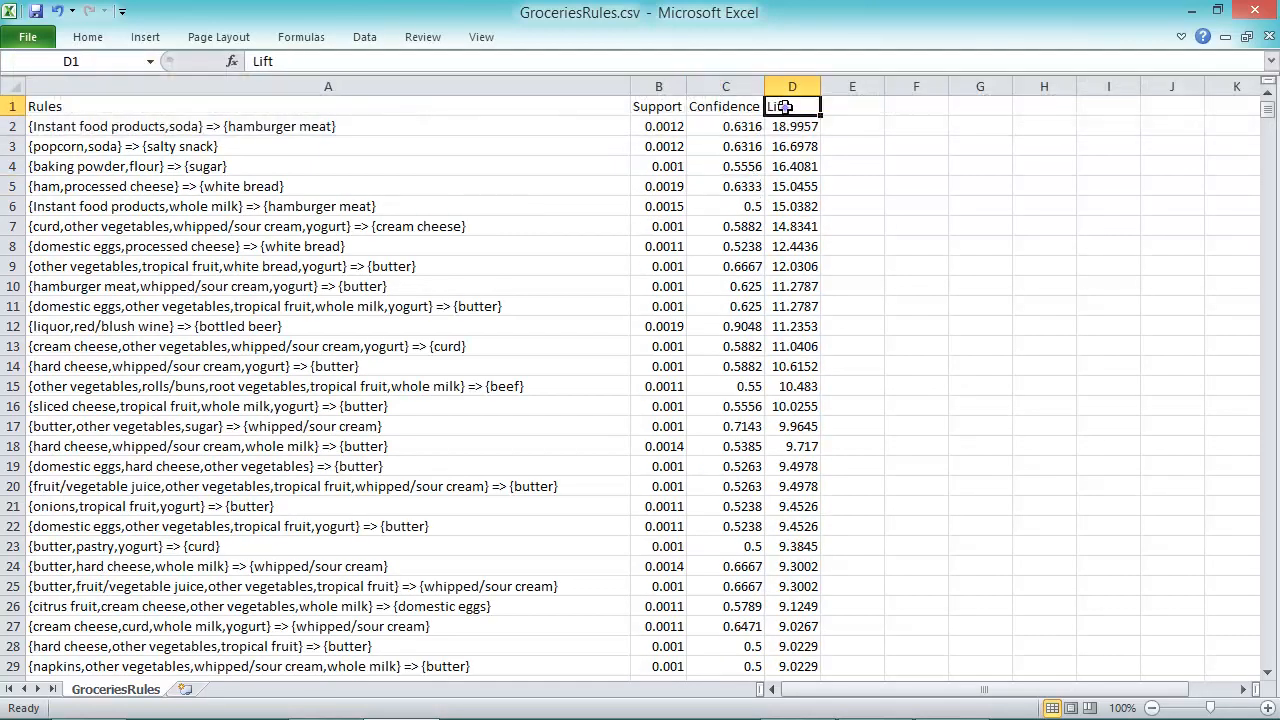
{"action": "left_click_drag", "start_coordinate": [779, 104], "coordinate": [307, 177]}
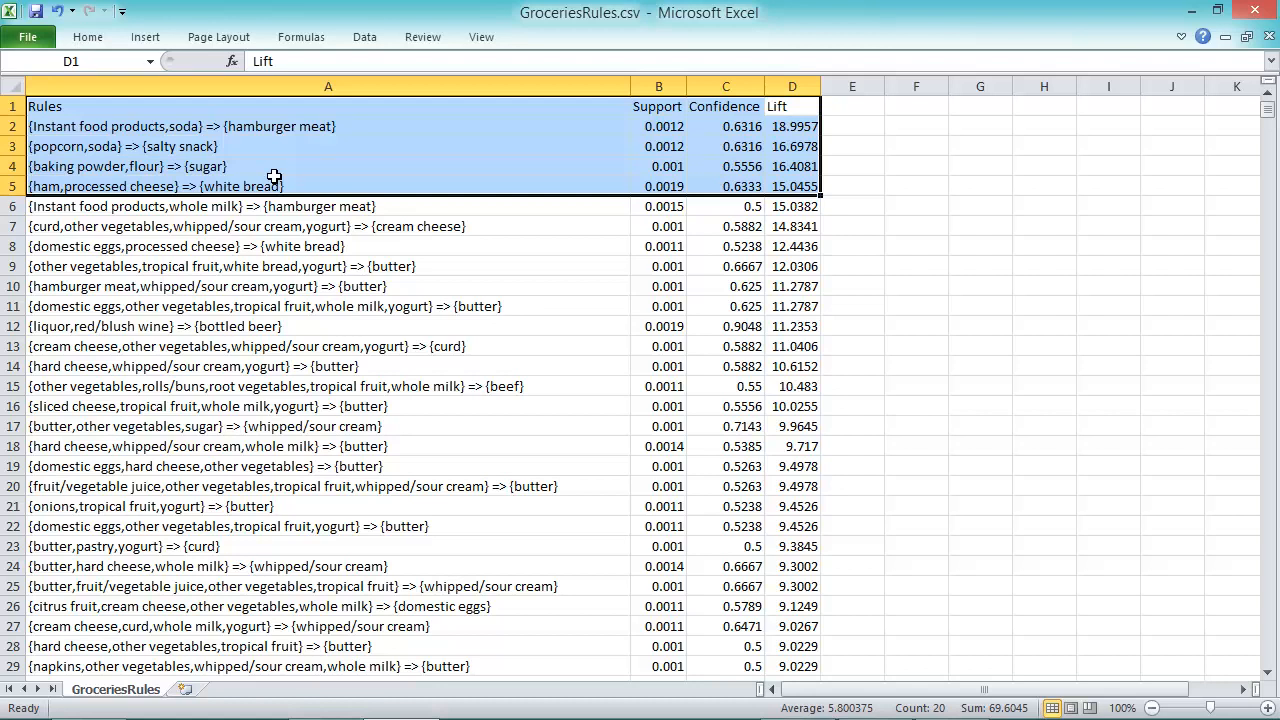
{"action": "left_click", "coordinate": [143, 128]}
{"action": "left_click", "coordinate": [798, 128]}
{"action": "key", "text": "Home"}
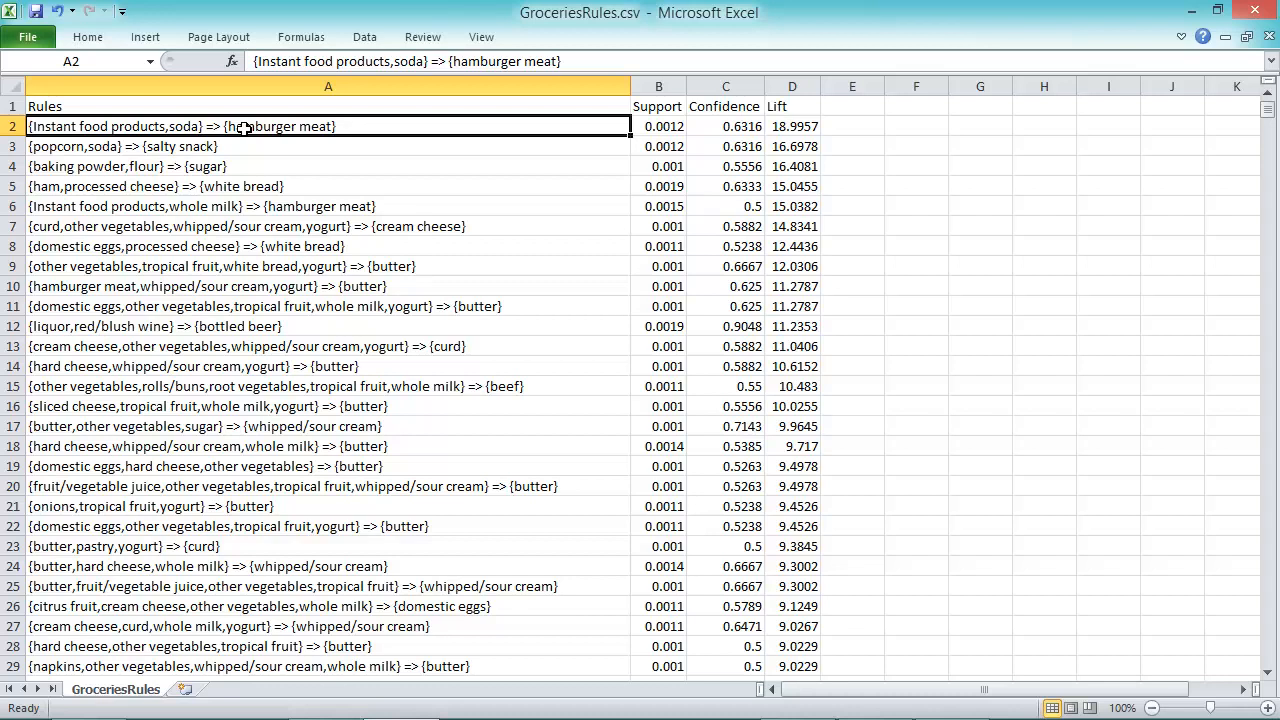
{"action": "left_click", "coordinate": [150, 147]}
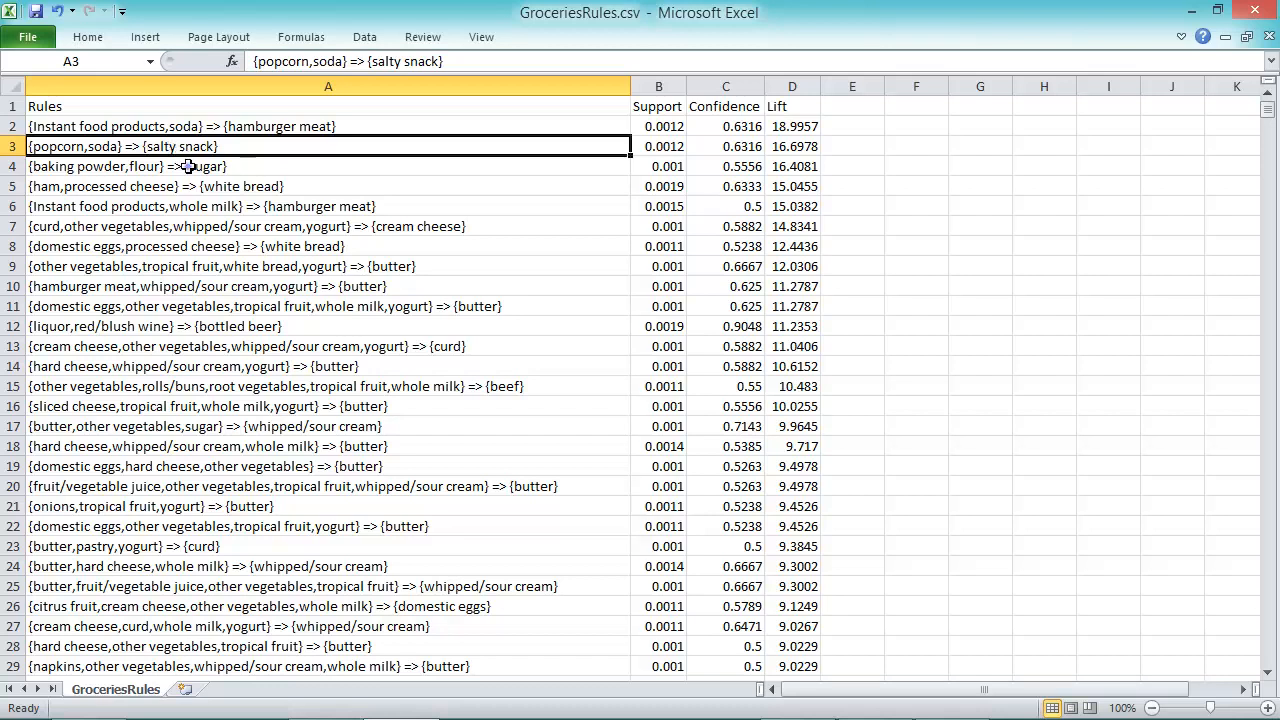
{"action": "left_click", "coordinate": [188, 167]}
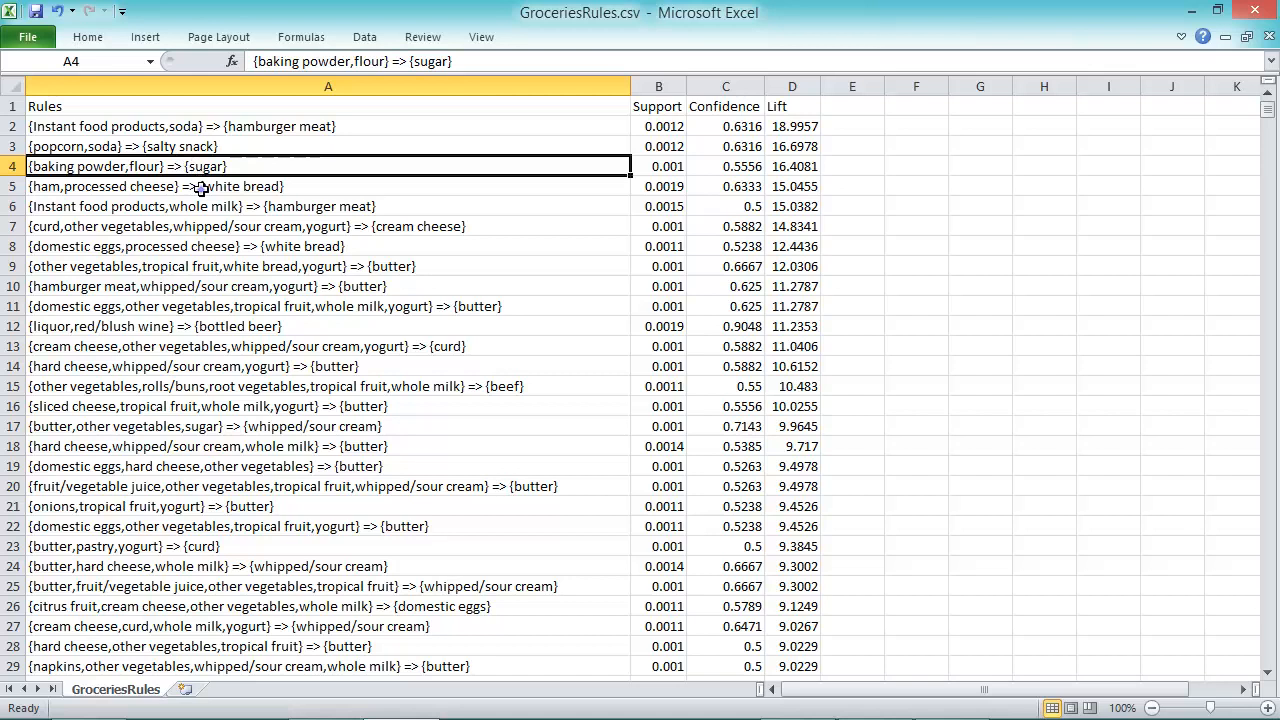
{"action": "left_click", "coordinate": [200, 188]}
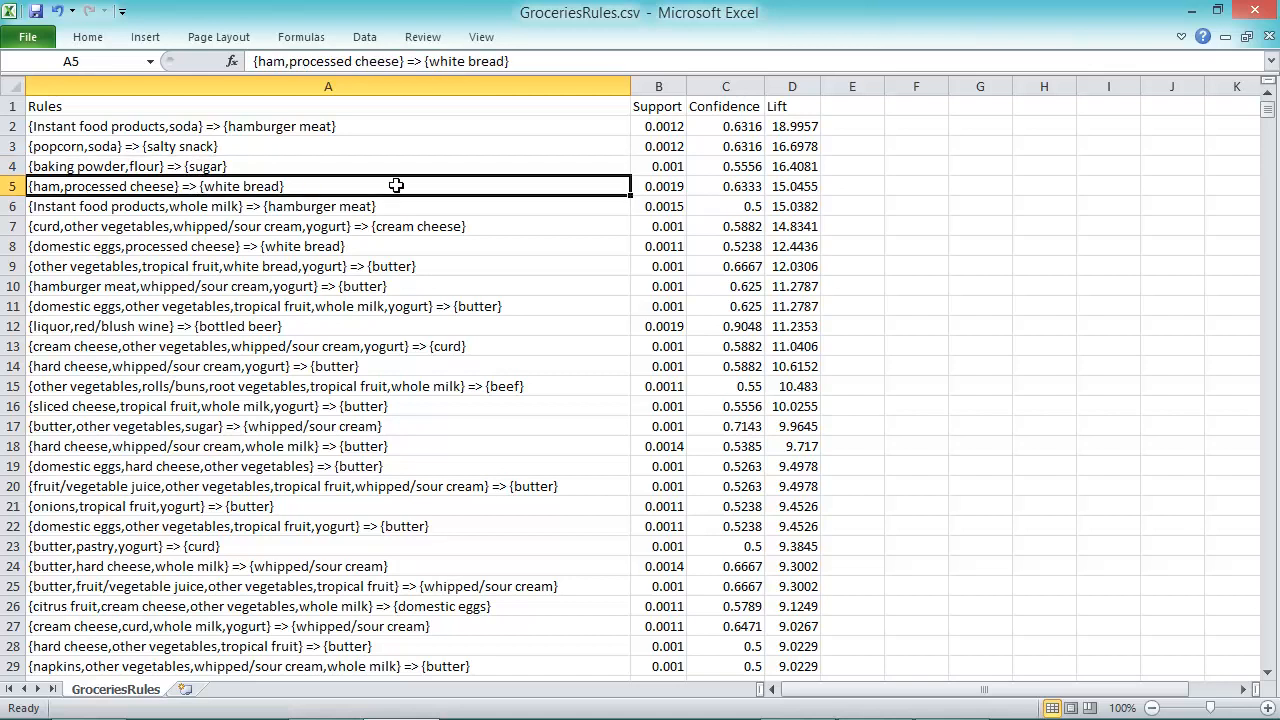
{"action": "left_click", "coordinate": [652, 126]}
{"action": "left_click_drag", "start_coordinate": [652, 126], "coordinate": [654, 186]}
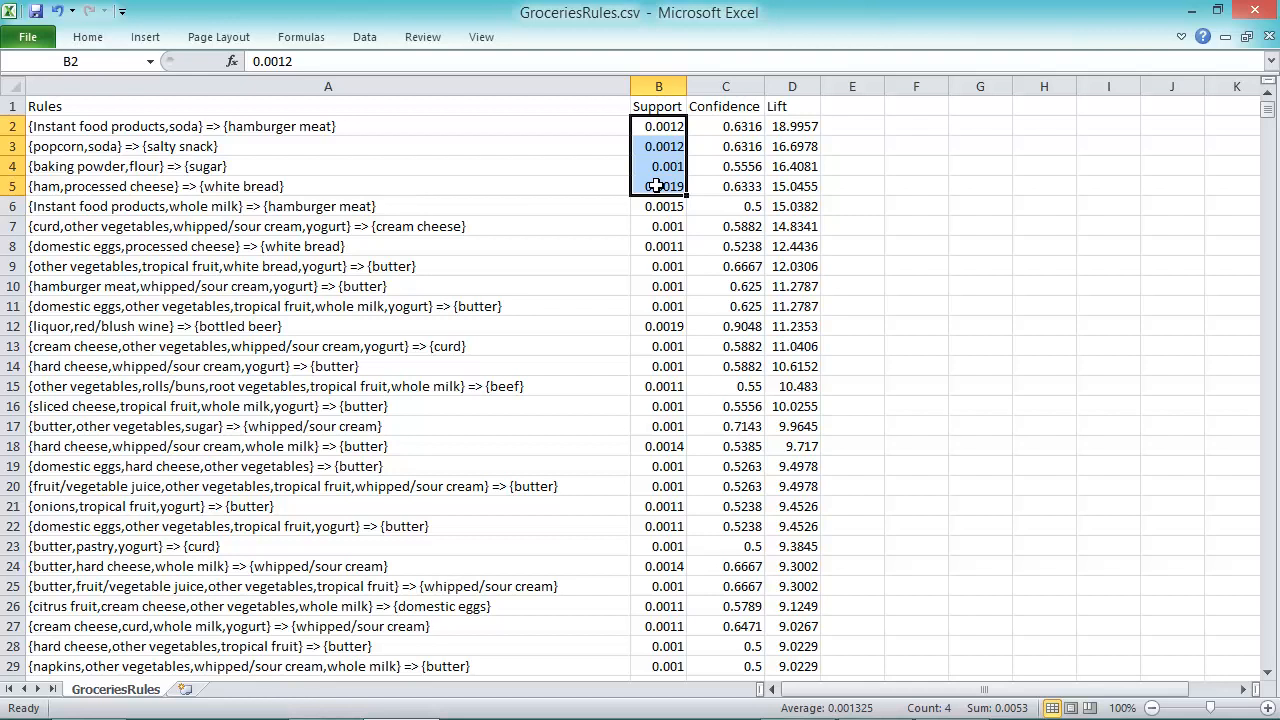
{"action": "left_click", "coordinate": [744, 124]}
{"action": "left_click_drag", "start_coordinate": [744, 124], "coordinate": [740, 186]}
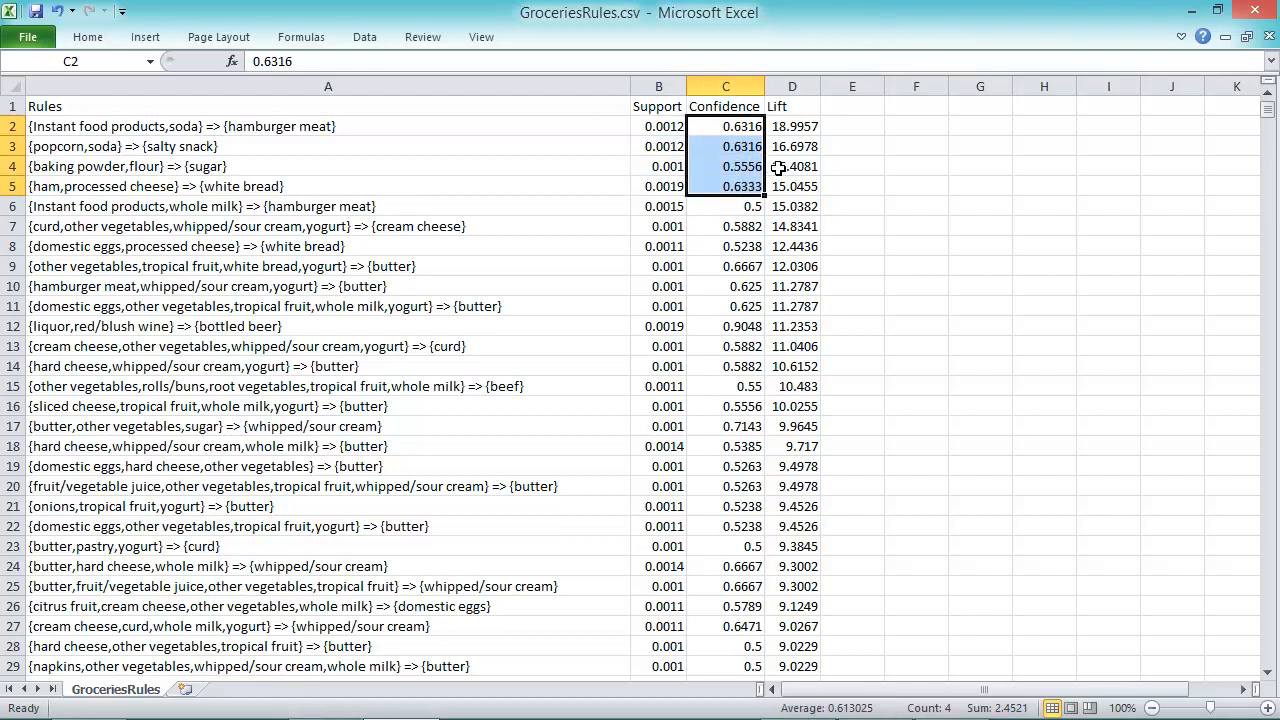
{"action": "left_click_drag", "start_coordinate": [789, 126], "coordinate": [789, 188]}
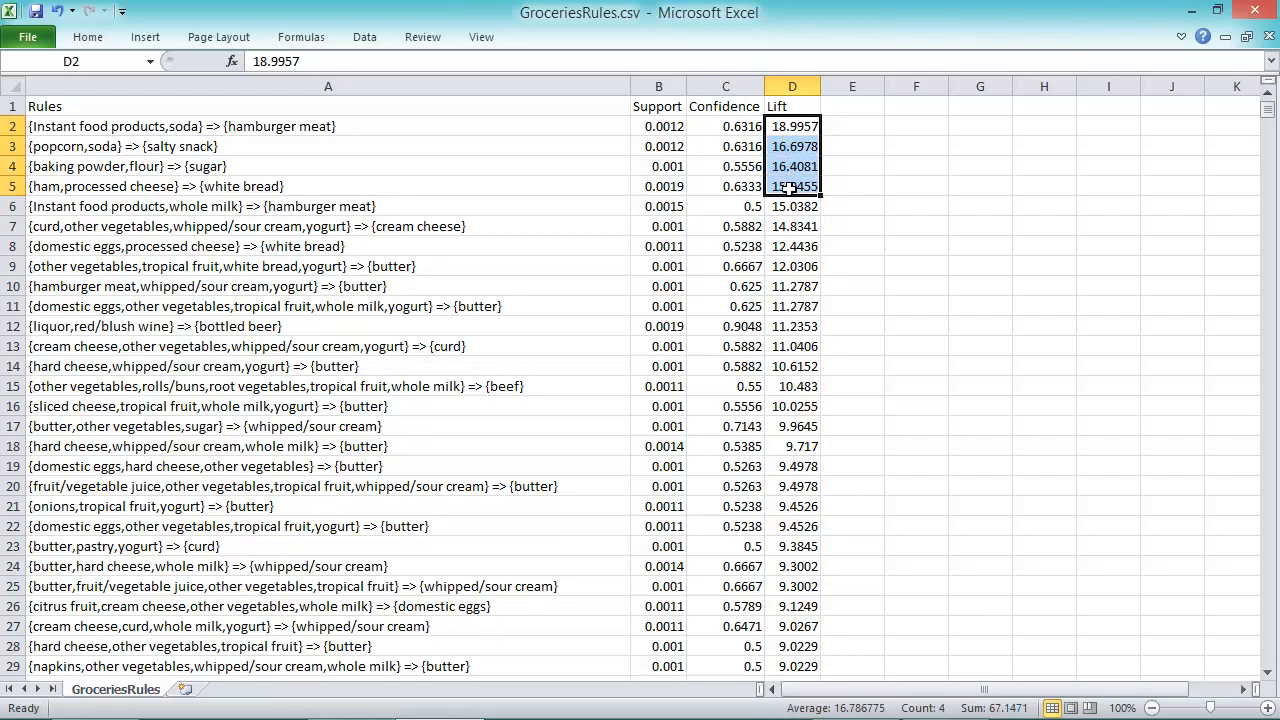